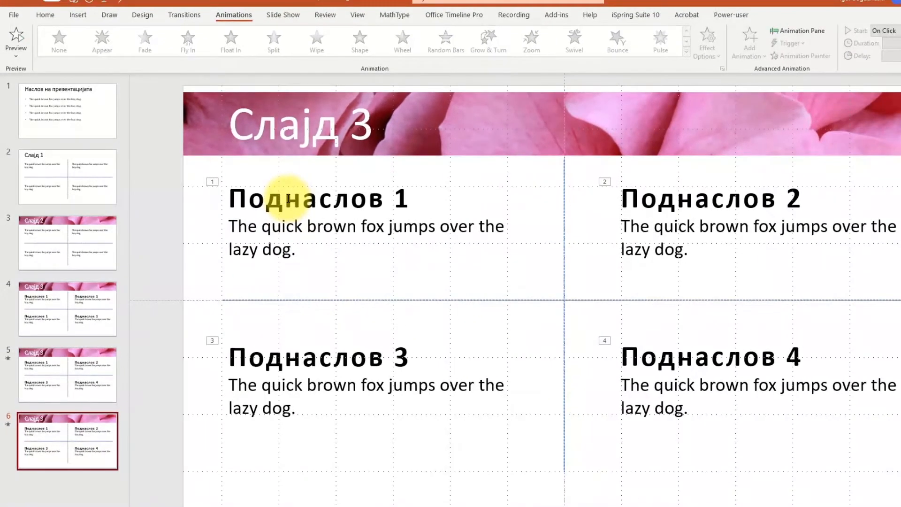
# Ungroup the "Поднаслов 1" heading from its body text on slide 6.
pyautogui.click(407, 205)
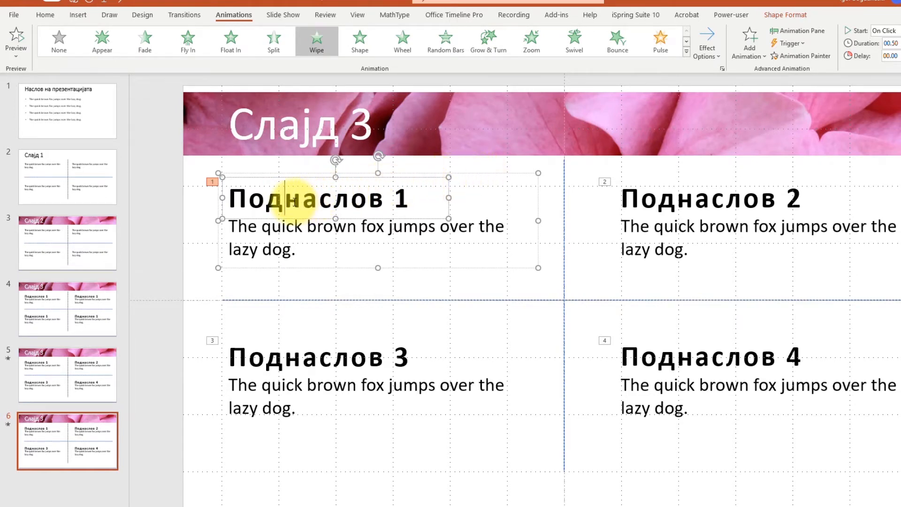
pyautogui.rightClick(480, 174)
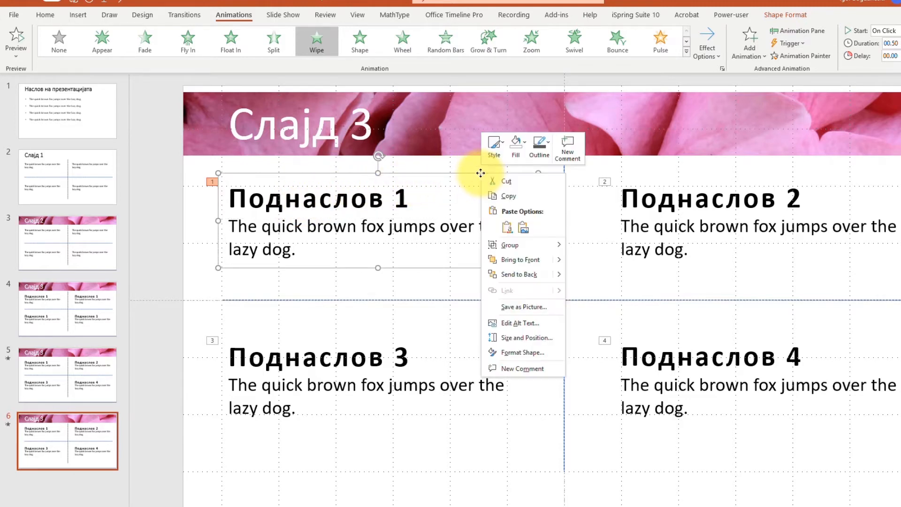
pyautogui.click(586, 282)
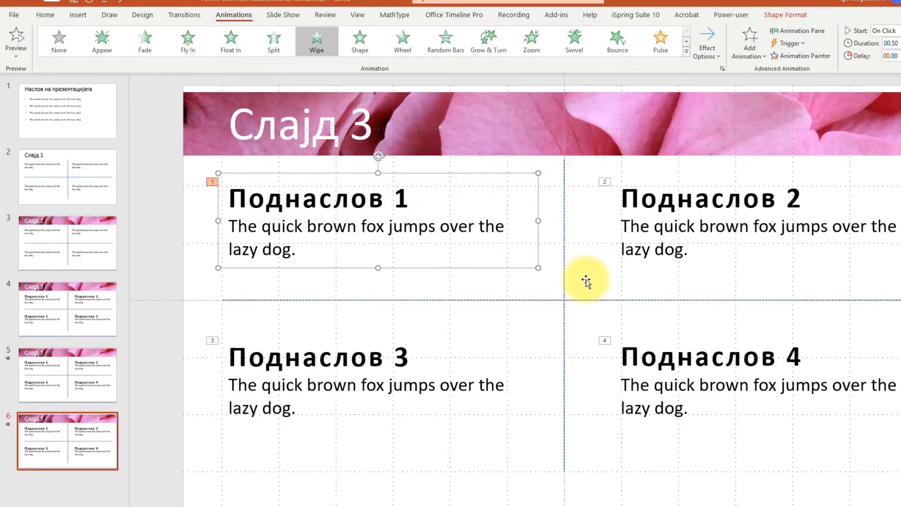
pyautogui.click(198, 205)
pyautogui.click(285, 198)
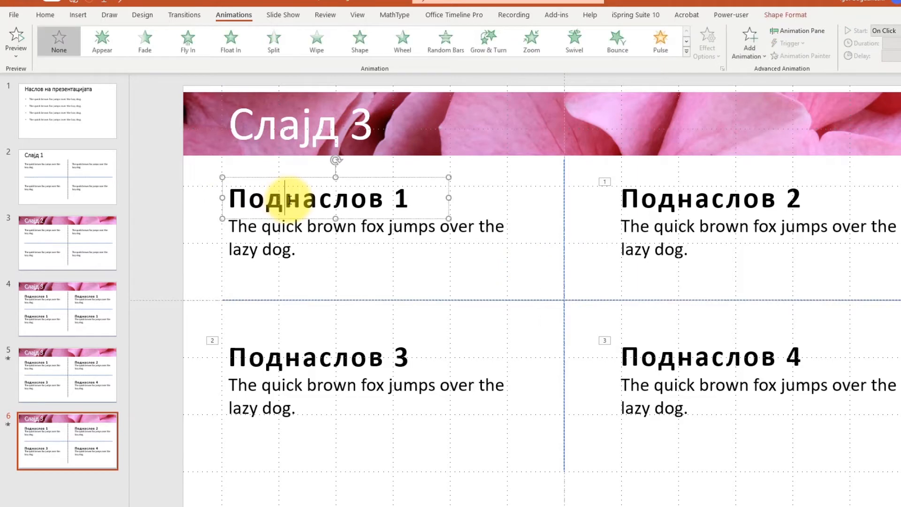
pyautogui.click(74, 16)
pyautogui.click(196, 65)
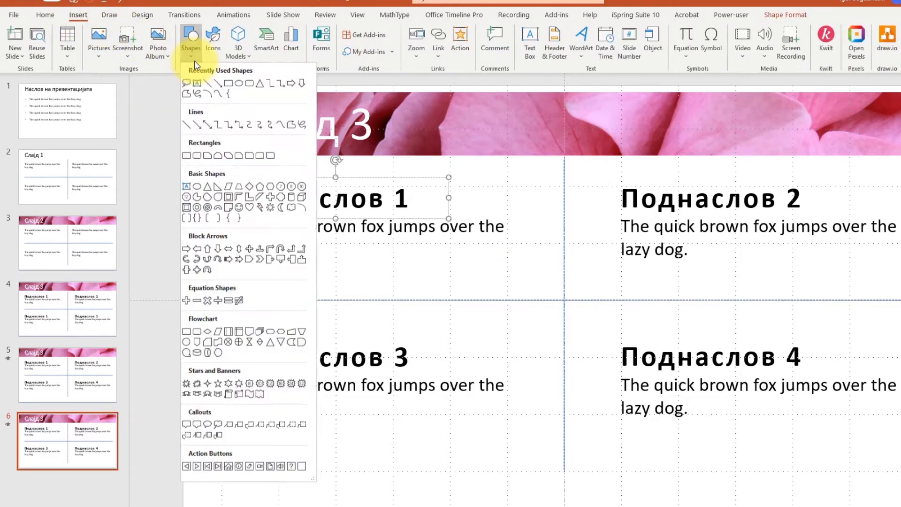
pyautogui.click(229, 83)
pyautogui.moveTo(222, 177); pyautogui.dragTo(449, 218)
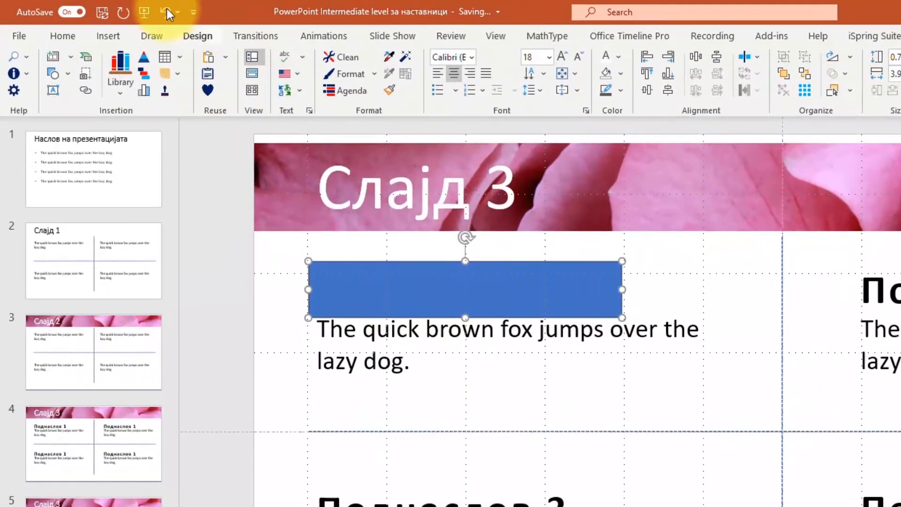
pyautogui.click(121, 0)
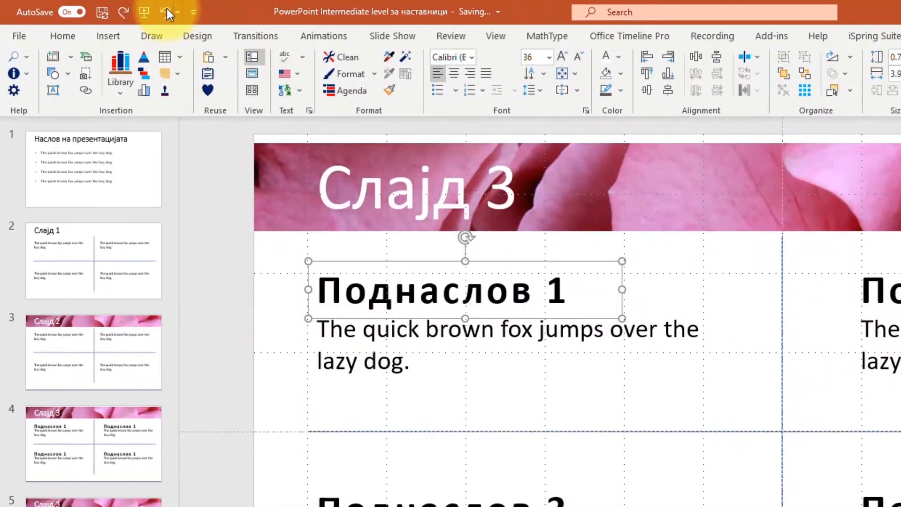
# Draw a rounded rectangle about 0.75" high and 3.95" wide over the "Поднаслов 1" heading.
pyautogui.click(105, 36)
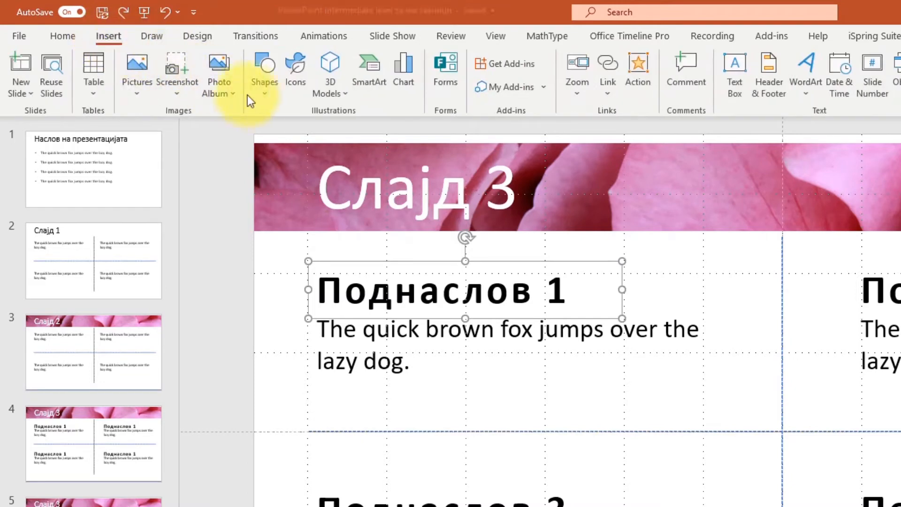
pyautogui.click(260, 100)
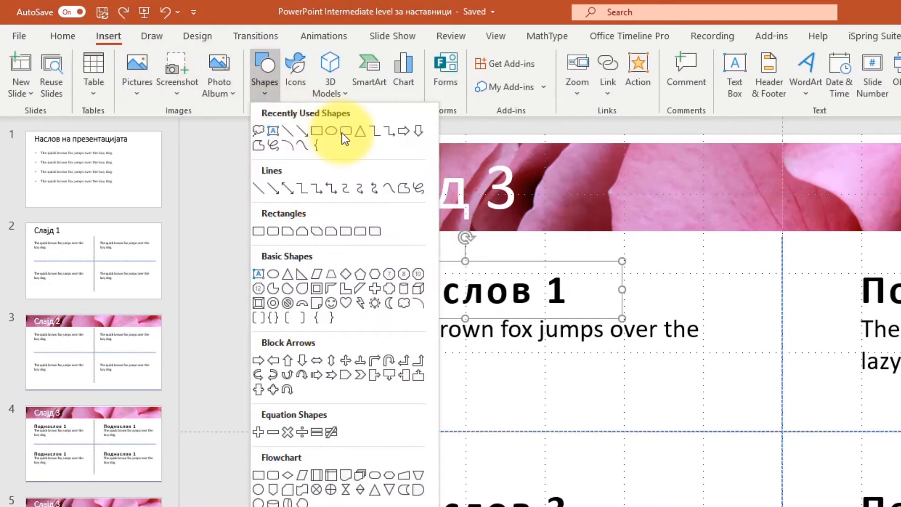
pyautogui.click(345, 130)
pyautogui.moveTo(309, 261)
pyautogui.mouseDown()
pyautogui.moveTo(359, 291)
pyautogui.moveTo(517, 295)
pyautogui.moveTo(573, 314)
pyautogui.moveTo(621, 317)
pyautogui.mouseUp()
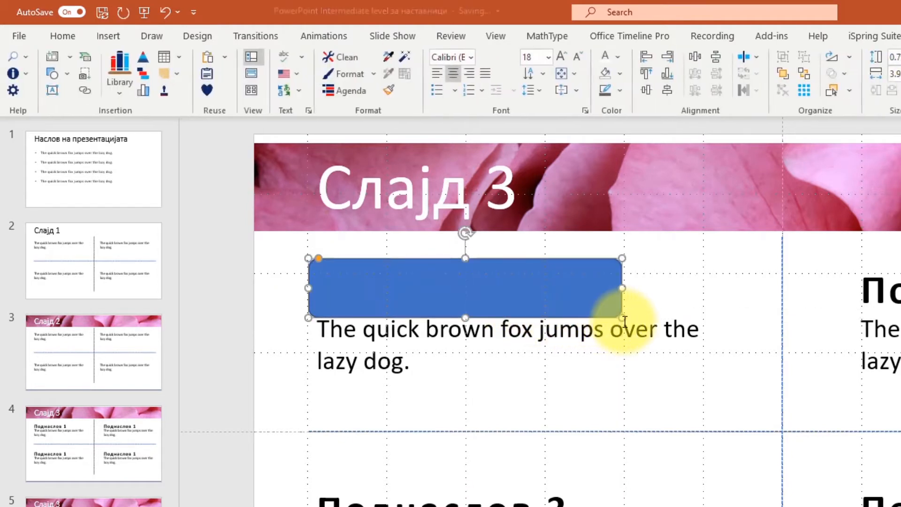
pyautogui.scroll(6, 624, 322)
pyautogui.scroll(6, 409, 461)
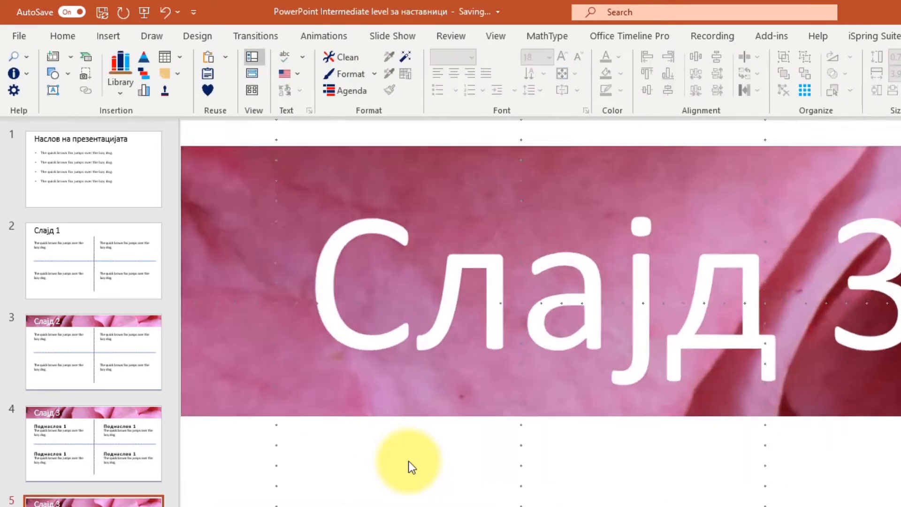
pyautogui.scroll(-3, 408, 461)
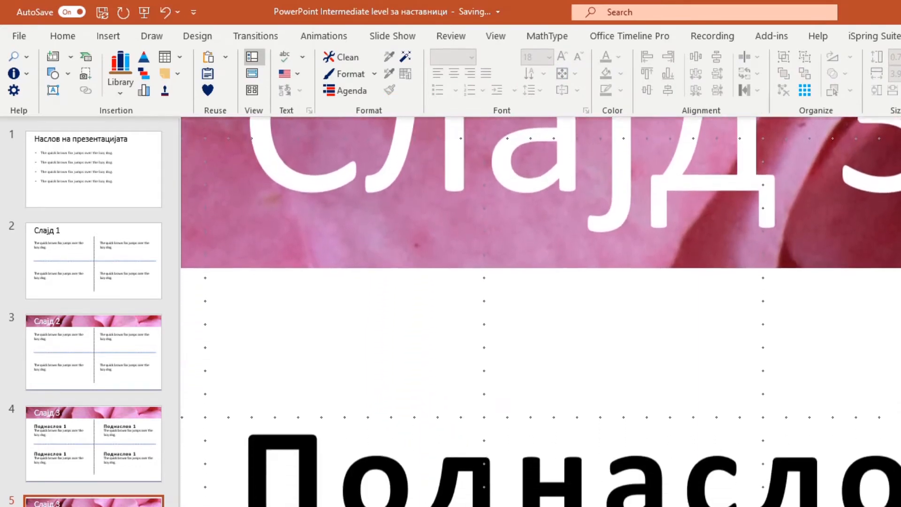
pyautogui.scroll(-3, 541, 312)
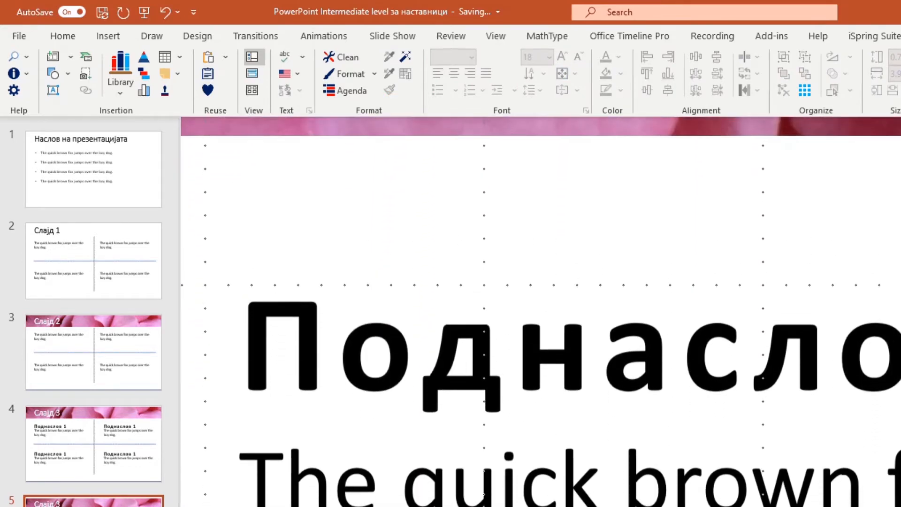
pyautogui.scroll(3, 540, 312)
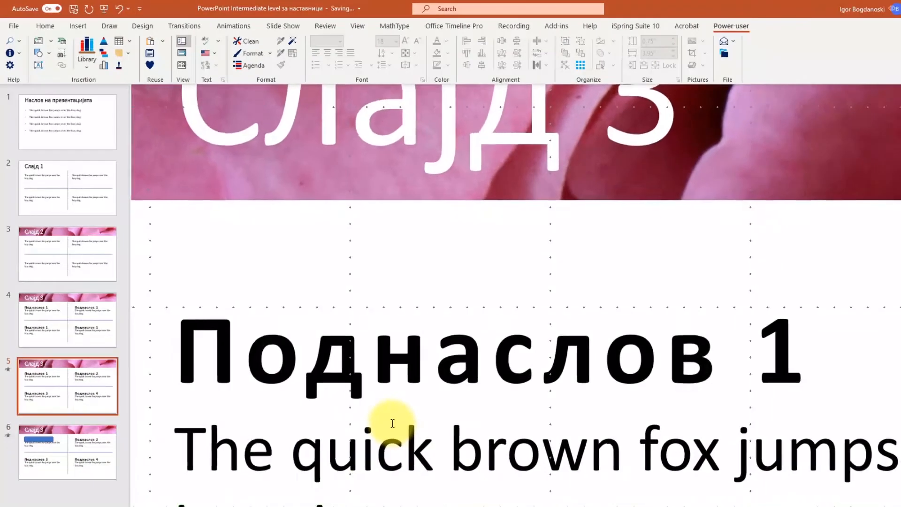
pyautogui.scroll(-5, 392, 424)
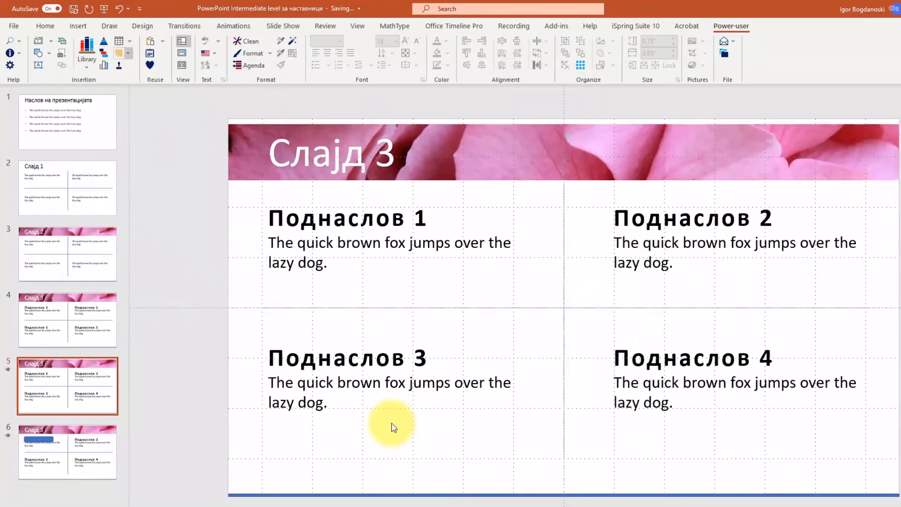
pyautogui.click(78, 26)
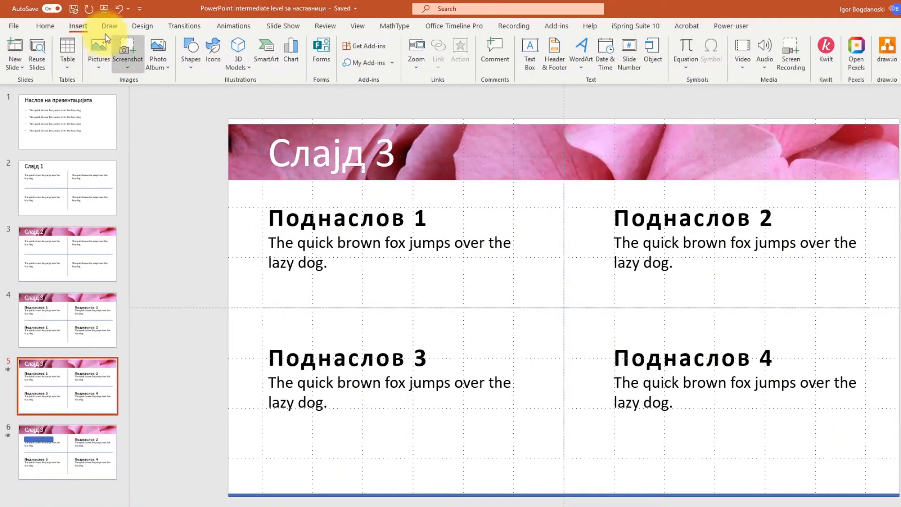
pyautogui.click(190, 53)
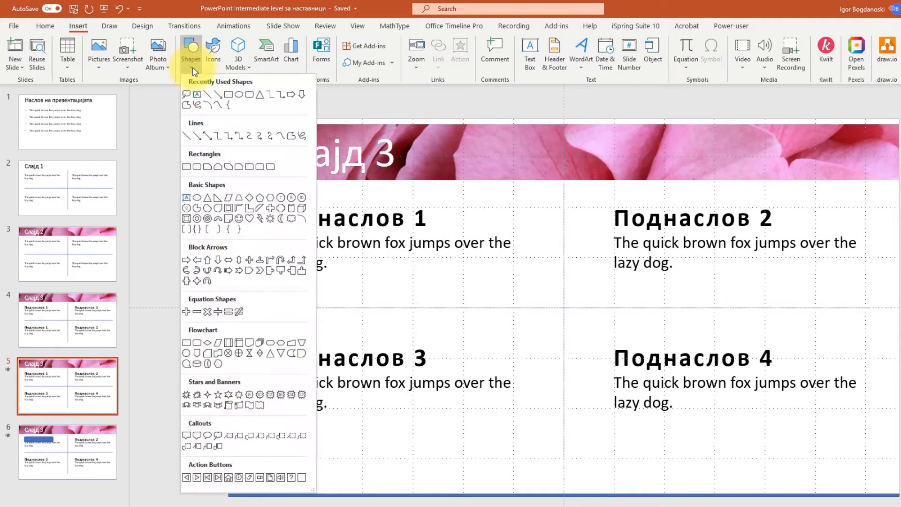
pyautogui.click(247, 96)
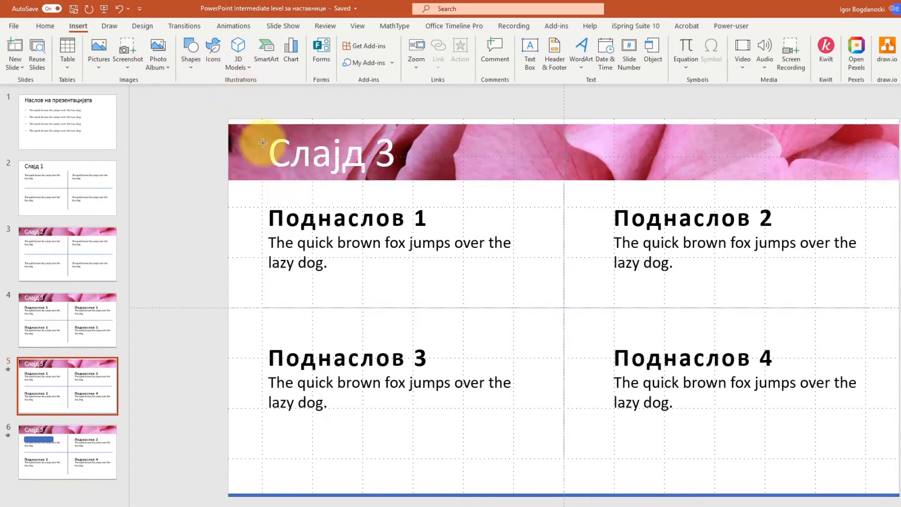
pyautogui.click(292, 220)
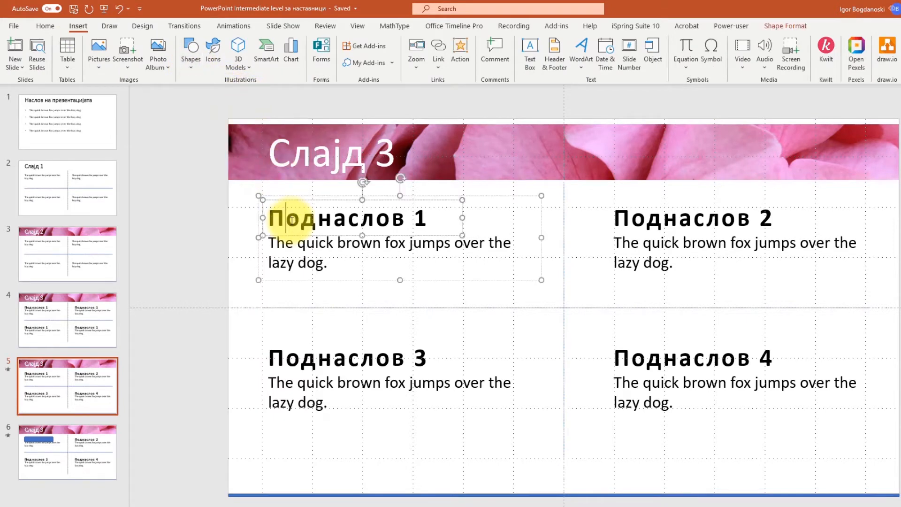
pyautogui.click(514, 196)
# Increase the corner rounding of slide 6's blue rounded rectangle to the maximum so its ends become semicircular.
pyautogui.click(64, 445)
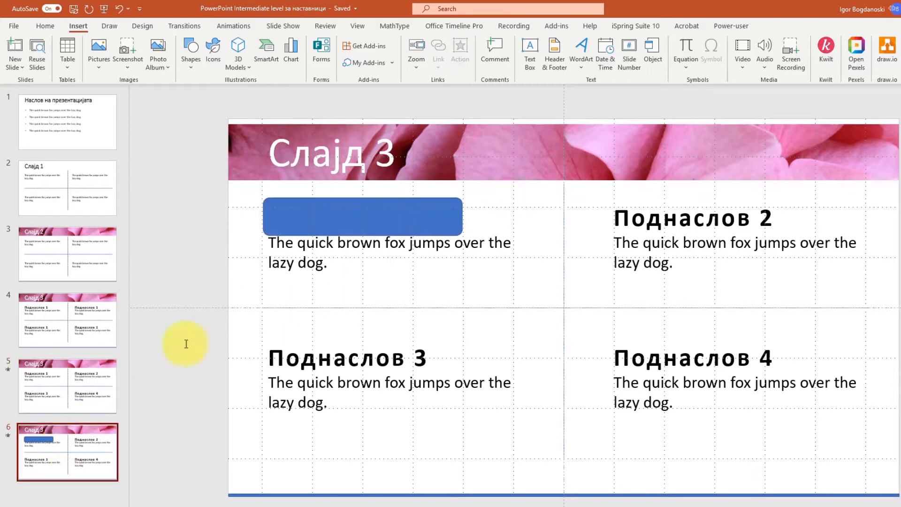
pyautogui.click(344, 215)
pyautogui.scroll(10, 345, 216)
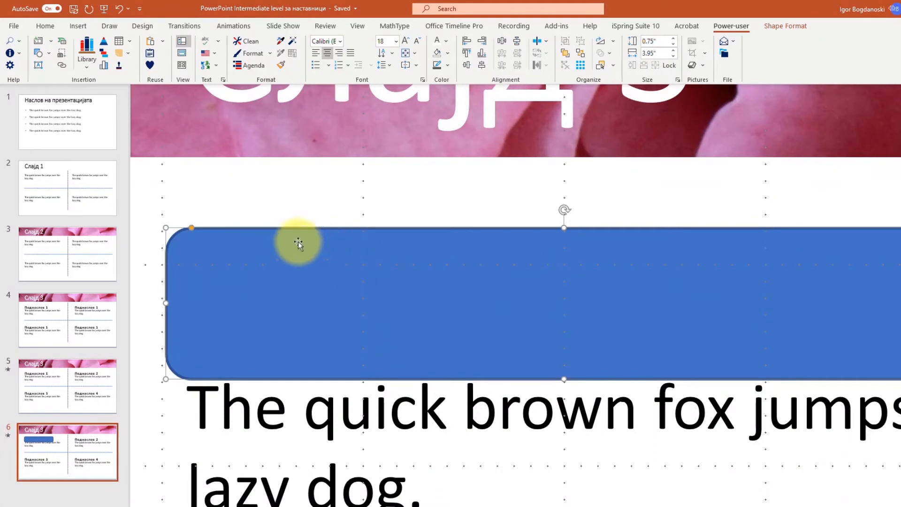
pyautogui.moveTo(191, 228); pyautogui.dragTo(255, 244)
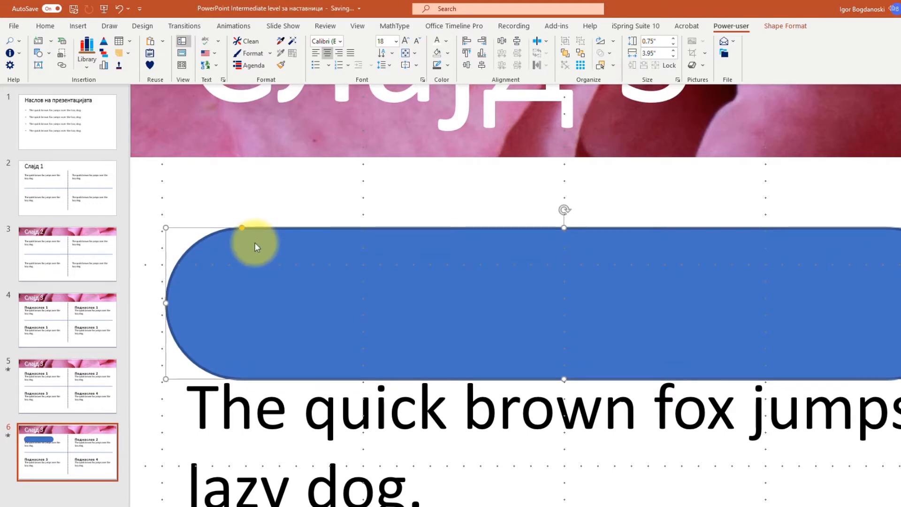
# Fill the rounded shape with a light gold theme colour.
pyautogui.click(80, 27)
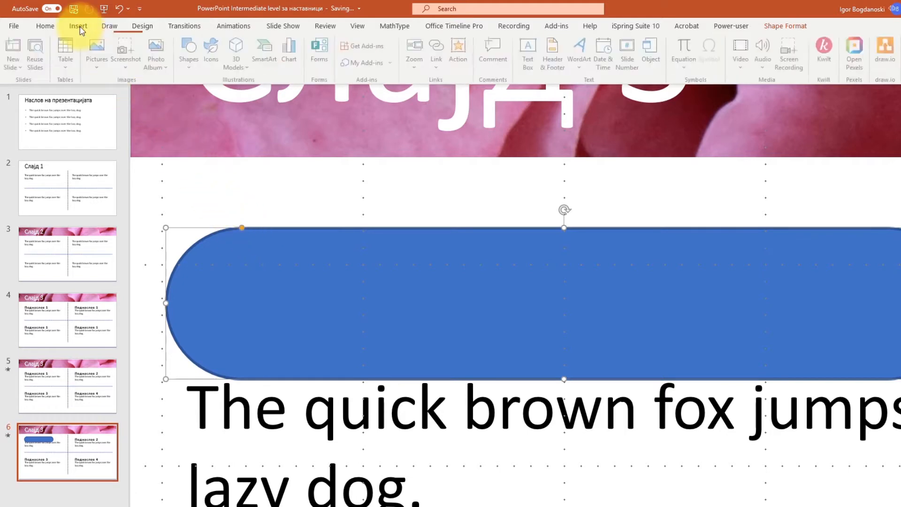
pyautogui.click(782, 26)
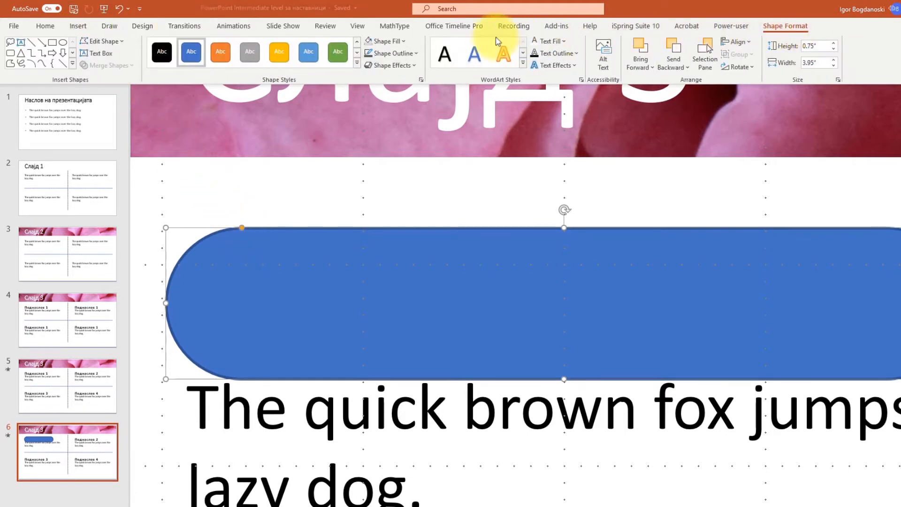
pyautogui.click(389, 42)
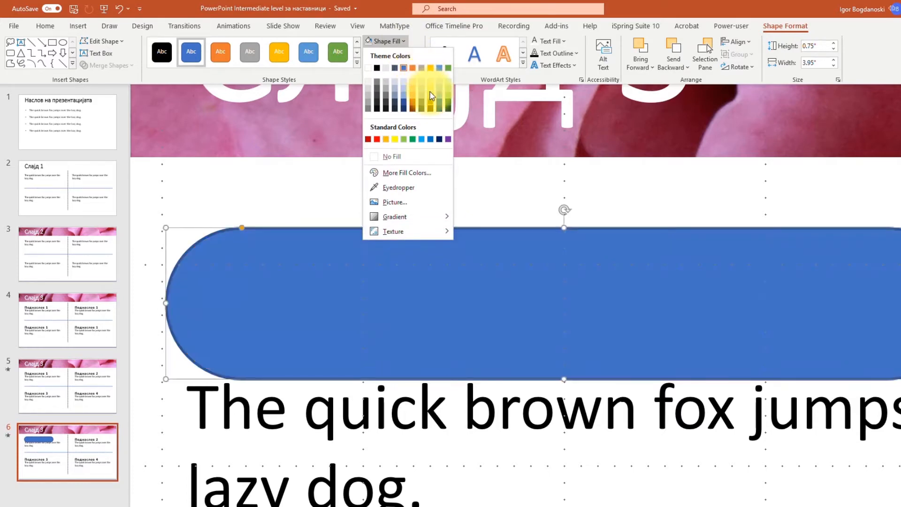
pyautogui.click(429, 91)
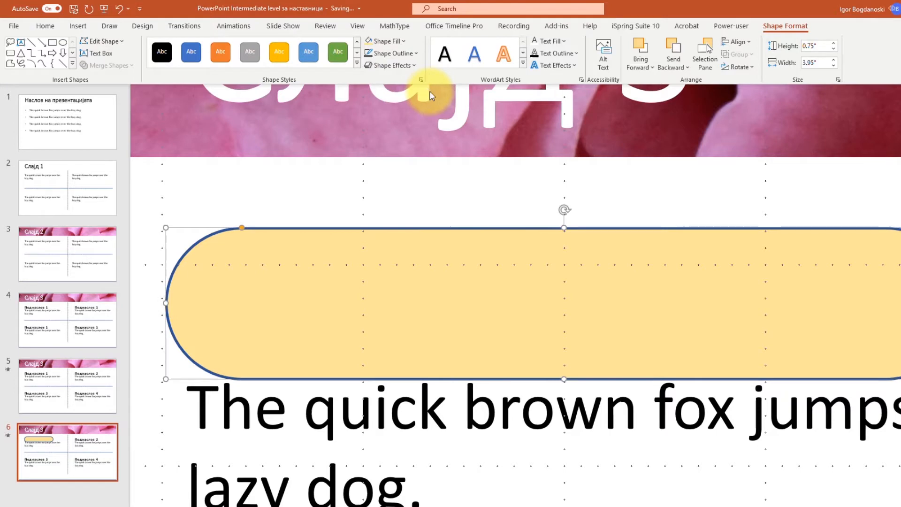
# Send the gold rounded shape to the back, behind the "Поднаслов 1" heading.
pyautogui.click(674, 71)
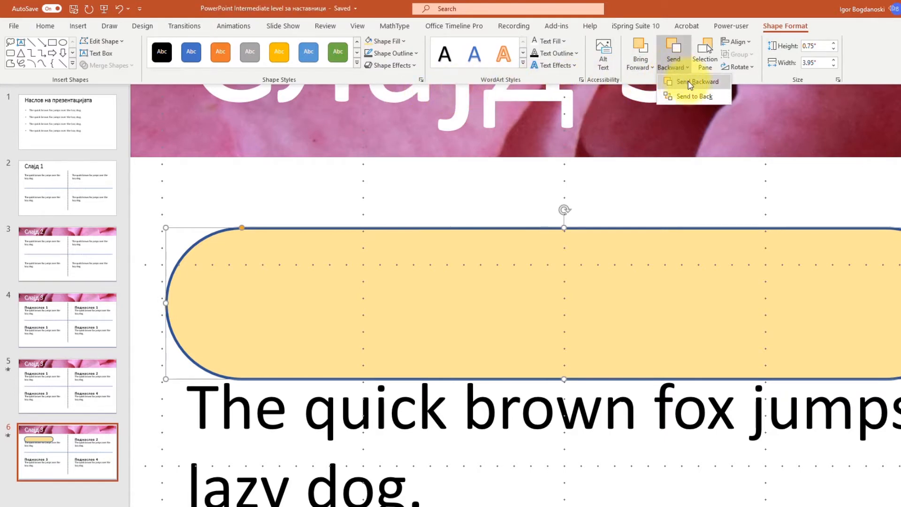
pyautogui.click(688, 85)
pyautogui.click(675, 68)
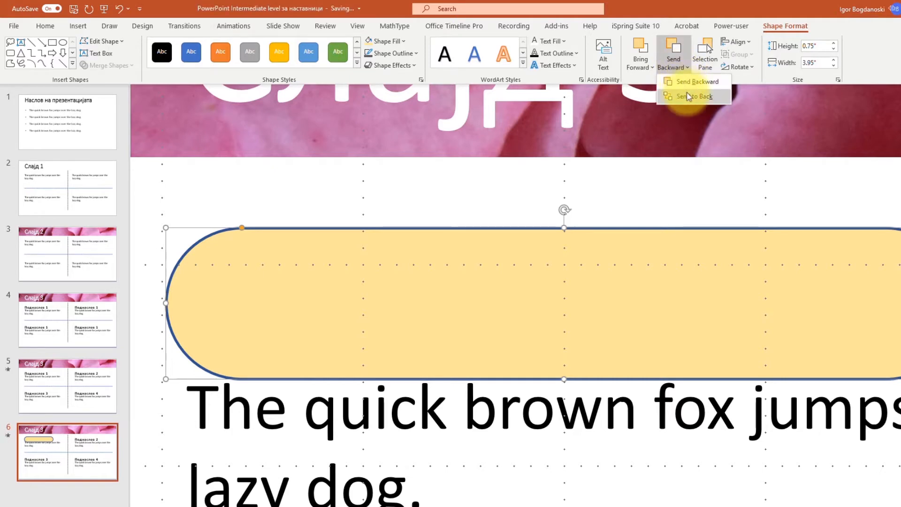
pyautogui.click(688, 97)
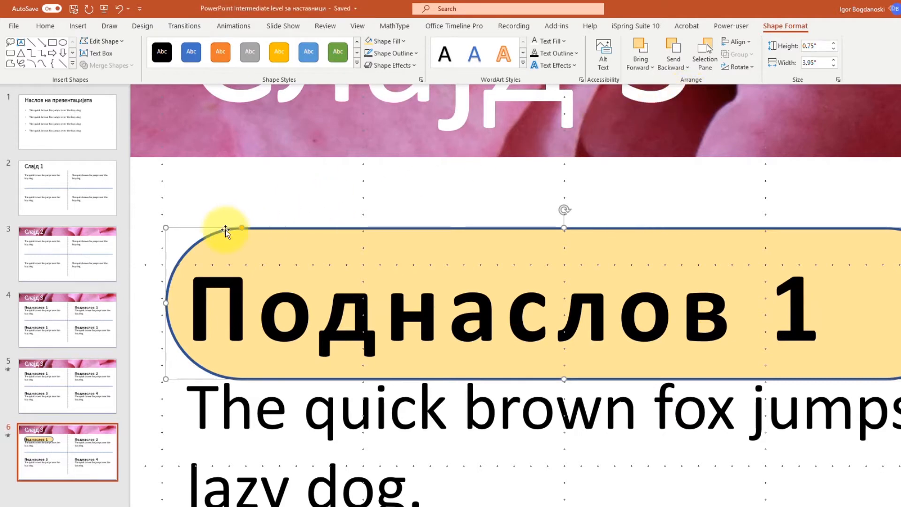
# Align the centres of the gold shape and the "Поднаслов 1" heading box horizontally.
pyautogui.keyDown('shift'); pyautogui.click(293, 310); pyautogui.keyUp('shift')
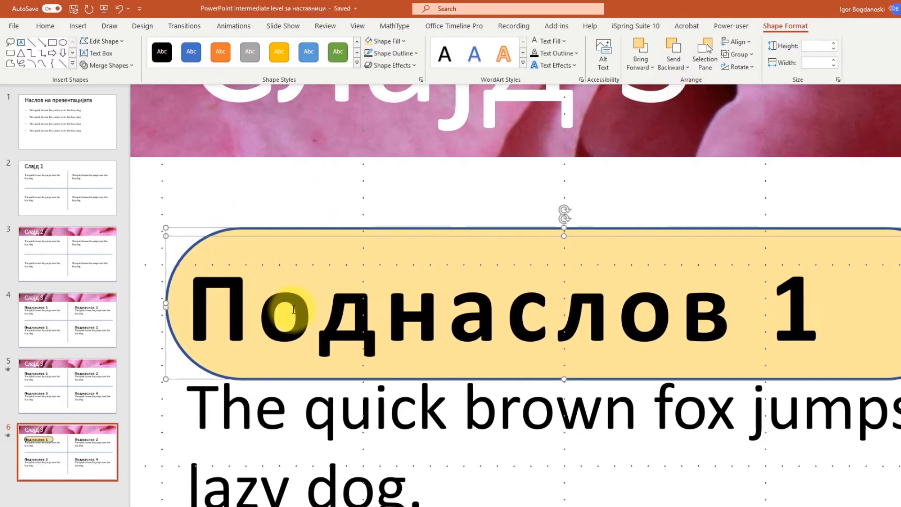
pyautogui.click(737, 42)
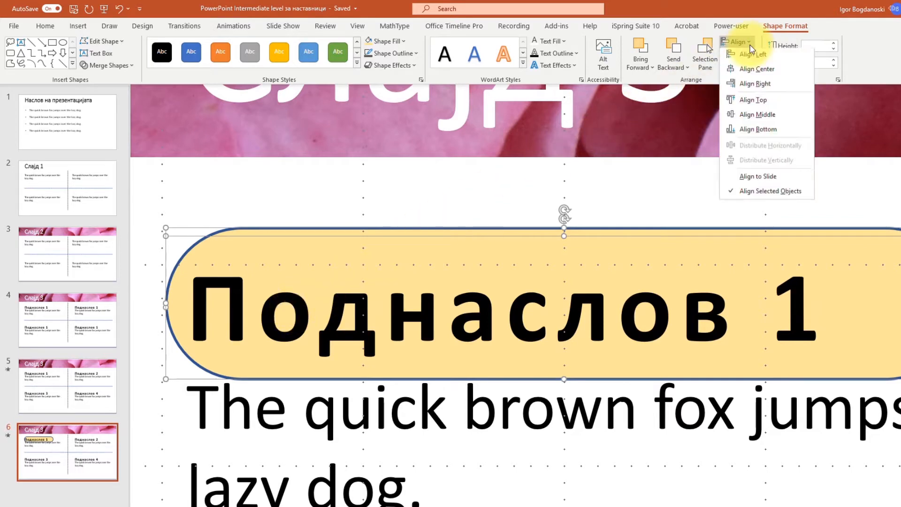
pyautogui.click(768, 71)
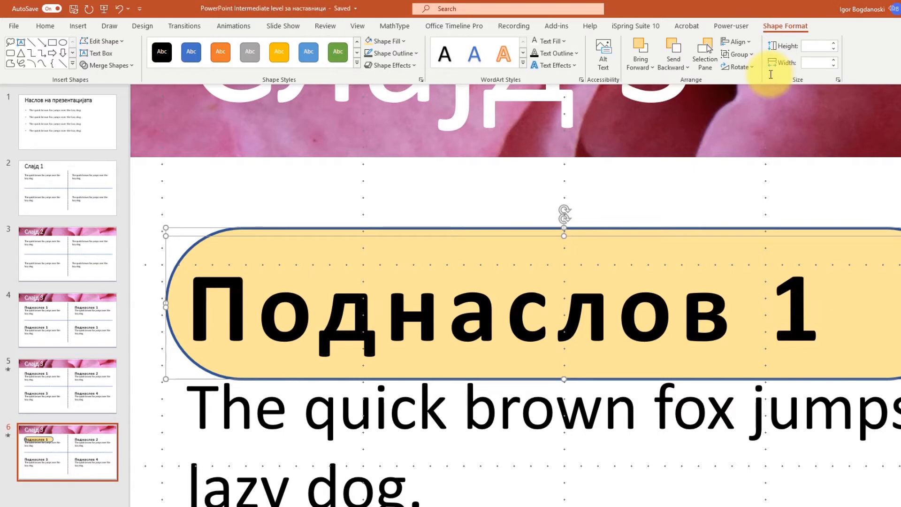
pyautogui.click(322, 177)
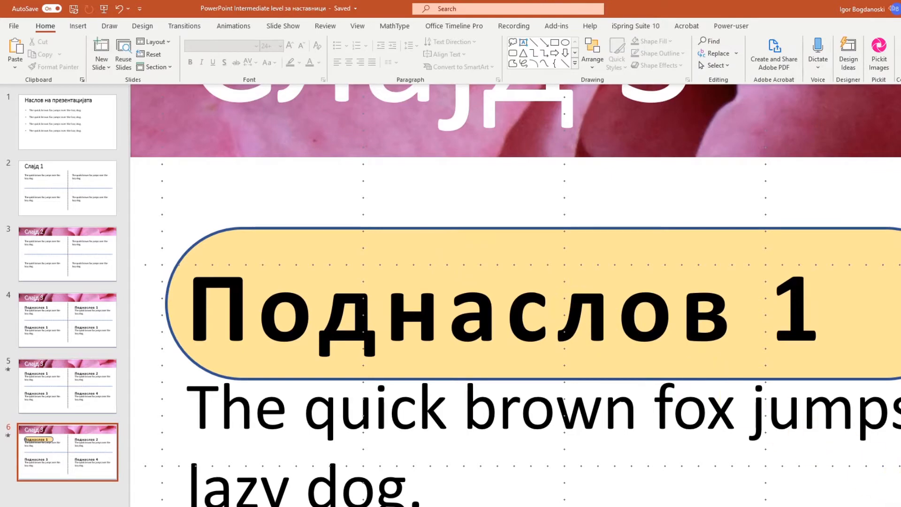
# Nudge the gold rounded shape slightly left behind the "Поднаслов 1" heading in fine increments.
pyautogui.scroll(-3, 542, 300)
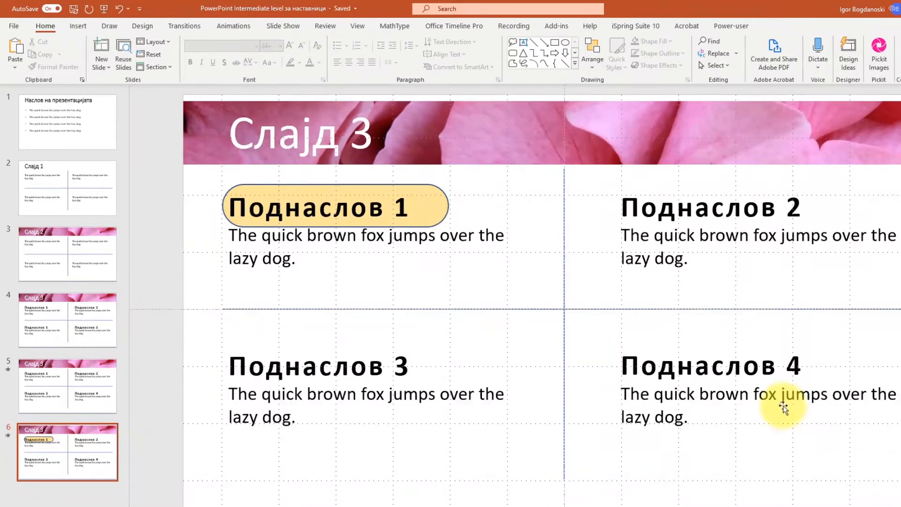
pyautogui.click(423, 185)
pyautogui.hotkey('ctrl', 'Left')
pyautogui.hotkey('ctrl', 'Left')
pyautogui.hotkey('ctrl', 'Left')
pyautogui.hotkey('ctrl', 'Left')
pyautogui.hotkey('ctrl', 'Left')
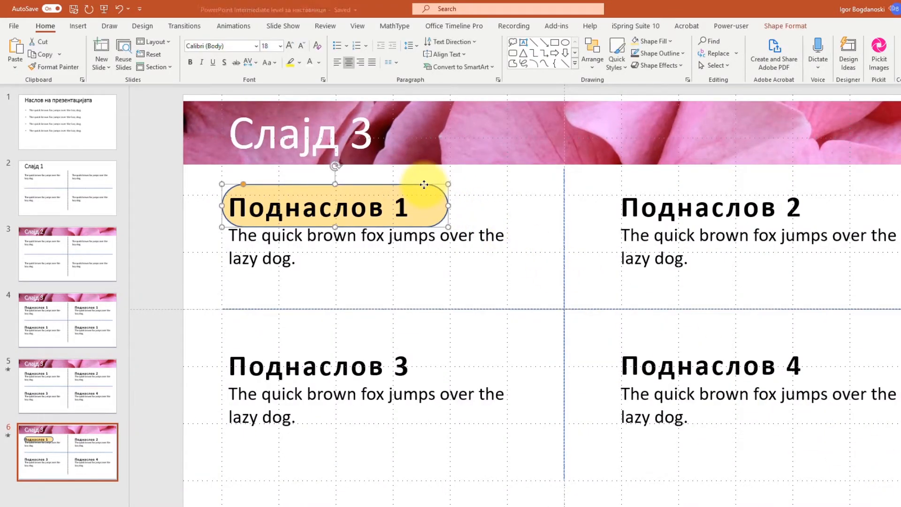
# Nudge the gold rounded shape slightly left and down behind "Поднаслов 1", and widen it to about the width of the text below.
pyautogui.hotkey('ctrl', 'Left')
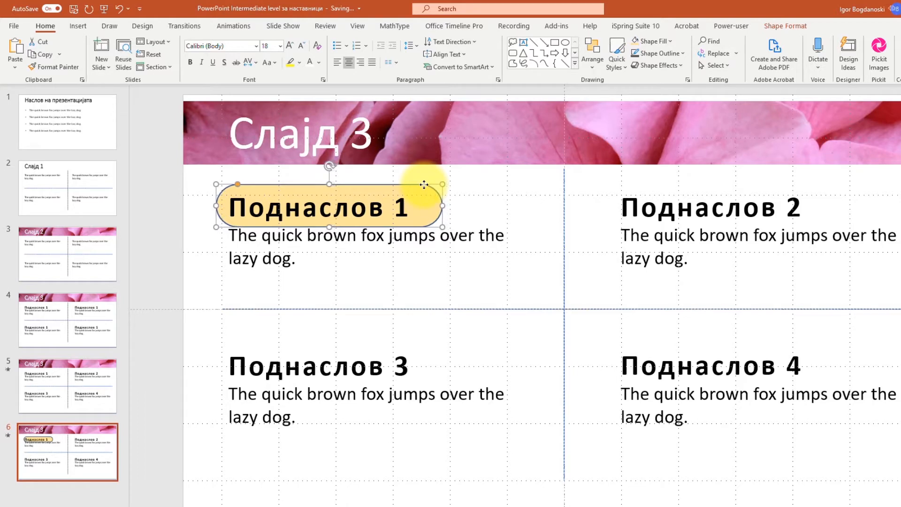
pyautogui.hotkey('ctrl', 'Down')
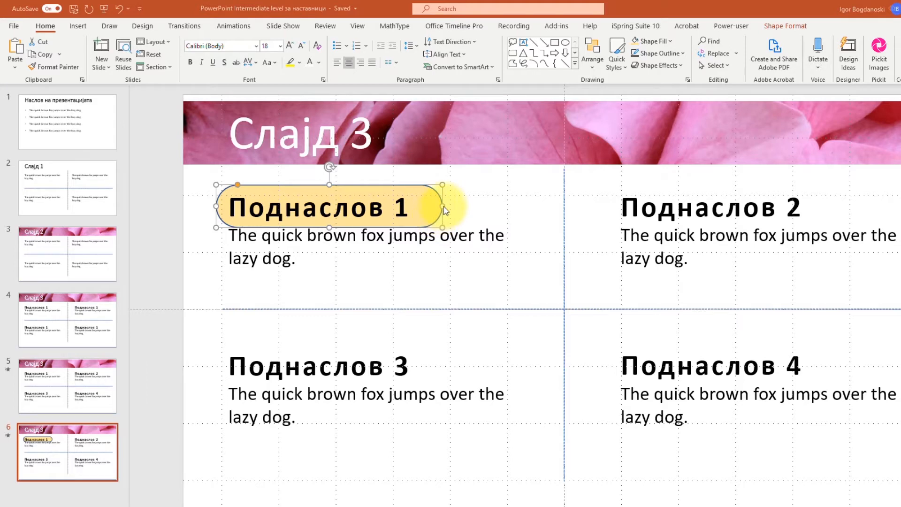
pyautogui.moveTo(442, 206); pyautogui.dragTo(512, 210)
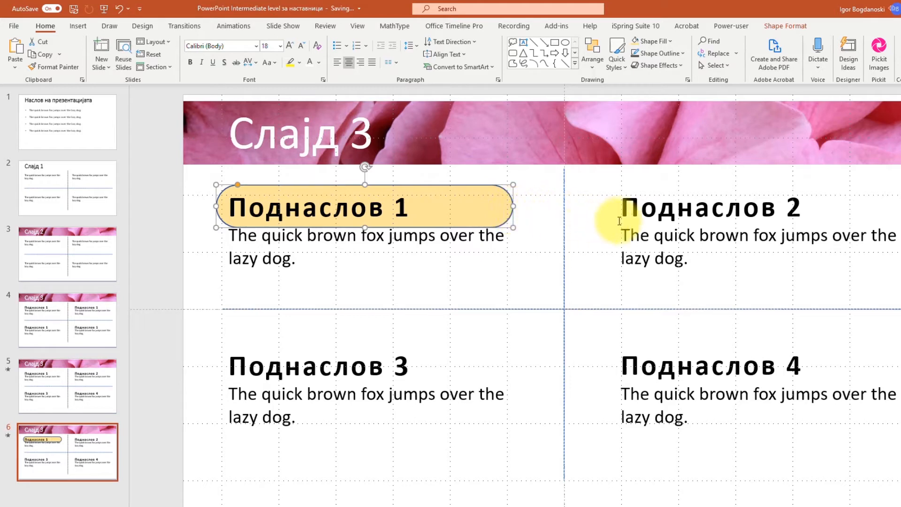
# Delete the "Поднаслов 2", "Поднаслов 3" and "Поднаслов 4" groups together with their text from the slide.
pyautogui.click(669, 223)
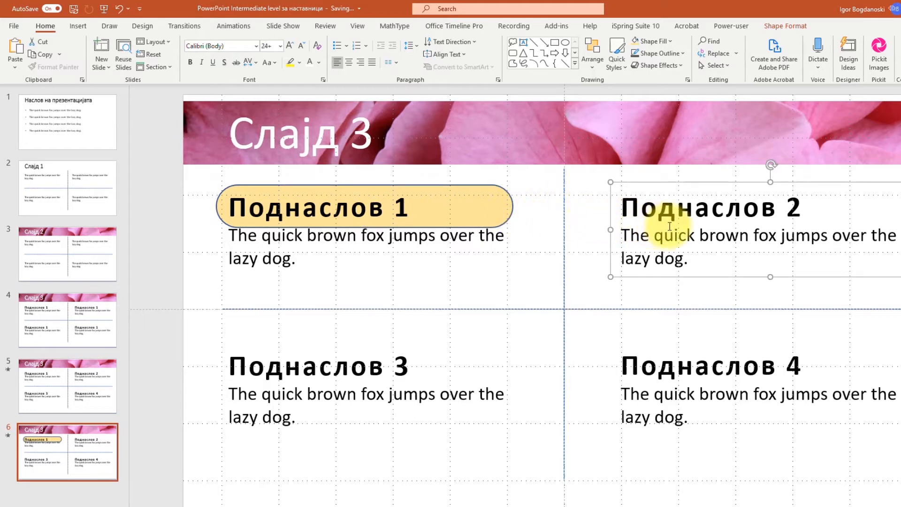
pyautogui.click(680, 185)
pyautogui.click(708, 236)
pyautogui.click(677, 356)
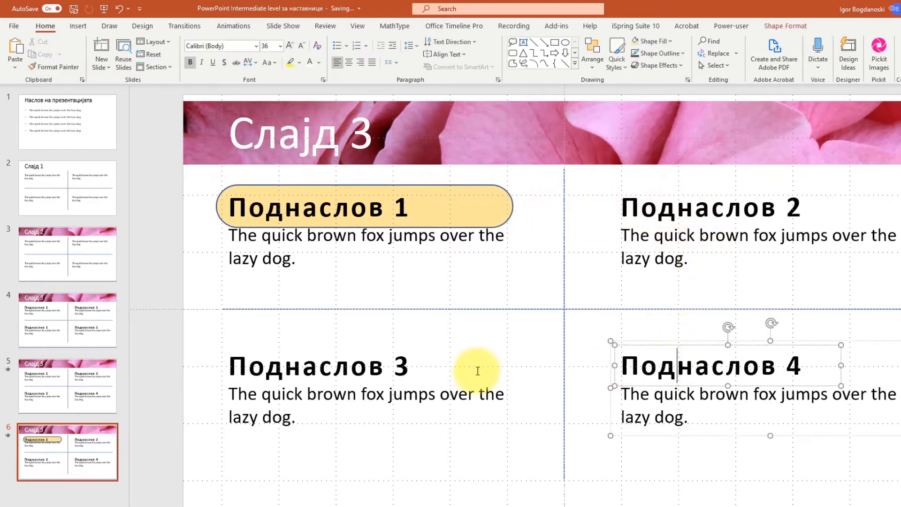
pyautogui.click(384, 372)
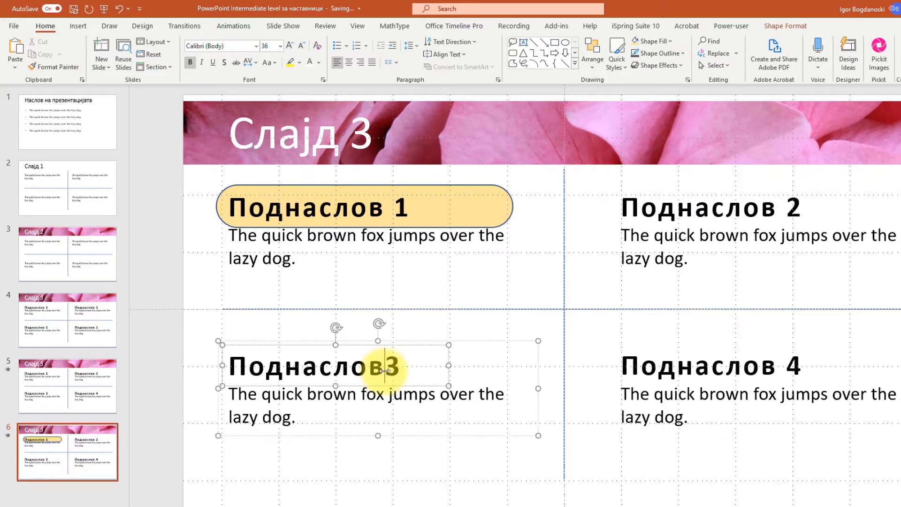
pyautogui.click(463, 342)
pyautogui.press('Delete')
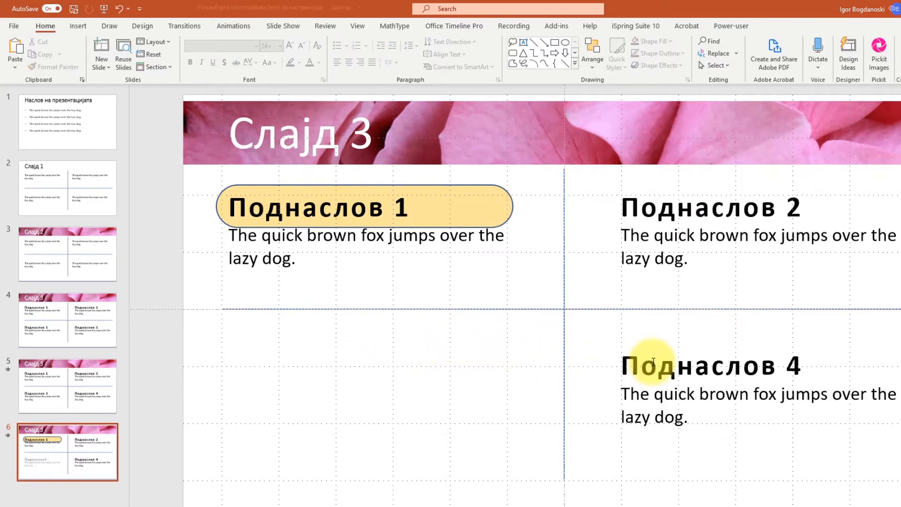
pyautogui.click(653, 362)
pyautogui.press('Delete')
pyautogui.click(680, 205)
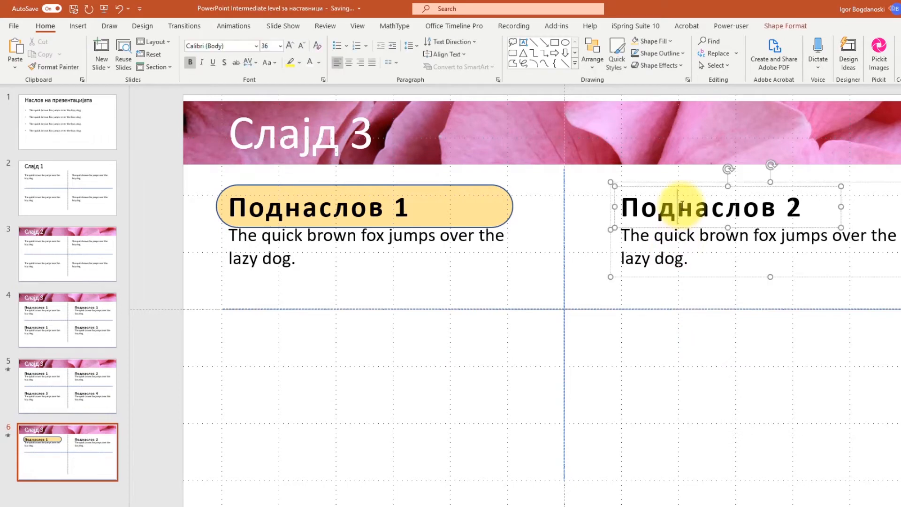
pyautogui.click(684, 185)
pyautogui.press('Delete')
# Shift the body text box under "Поднаслов 1" slightly down, away from the gold shape.
pyautogui.click(336, 227)
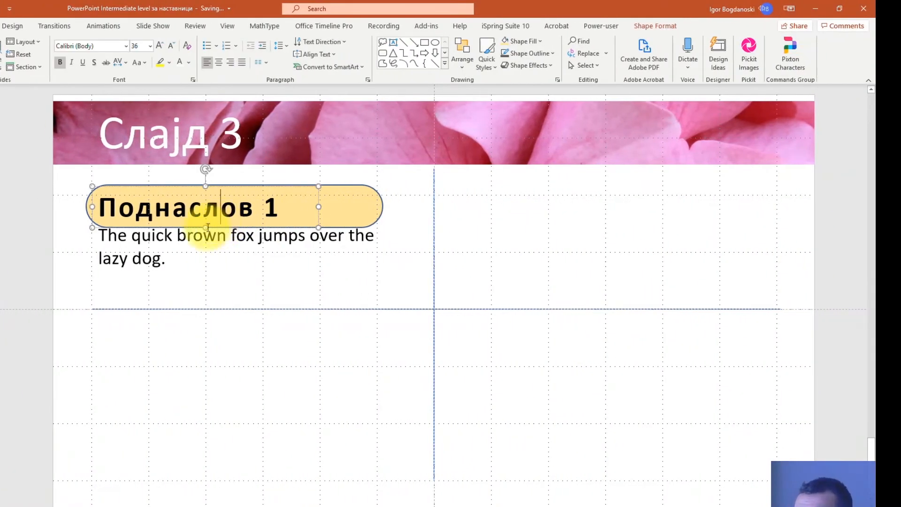
pyautogui.click(155, 236)
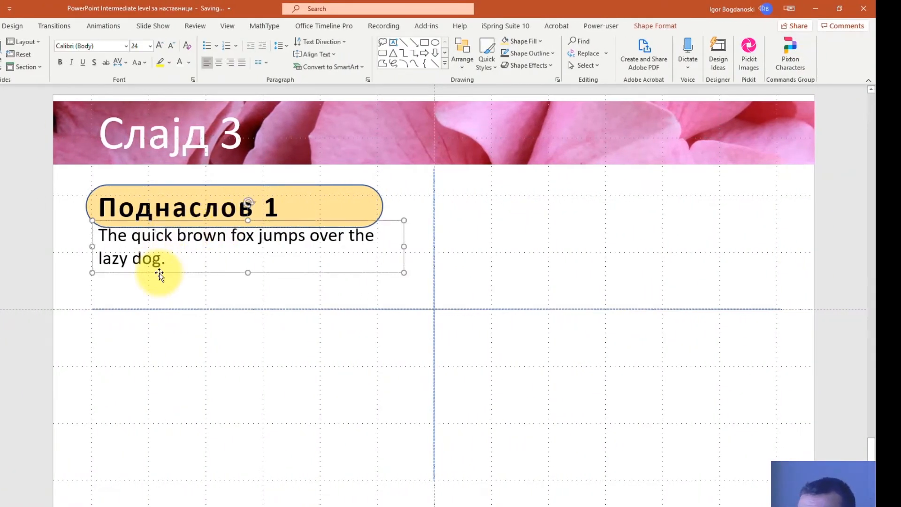
pyautogui.moveTo(159, 275); pyautogui.dragTo(160, 276)
# Group the gold shape, the "Поднаслов 1" heading and its body text into one object.
pyautogui.click(77, 188)
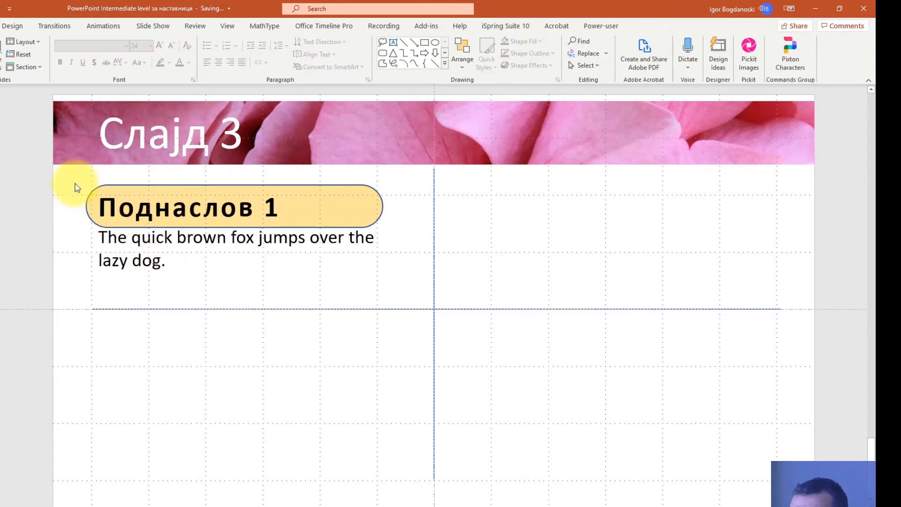
pyautogui.moveTo(73, 179); pyautogui.dragTo(405, 287)
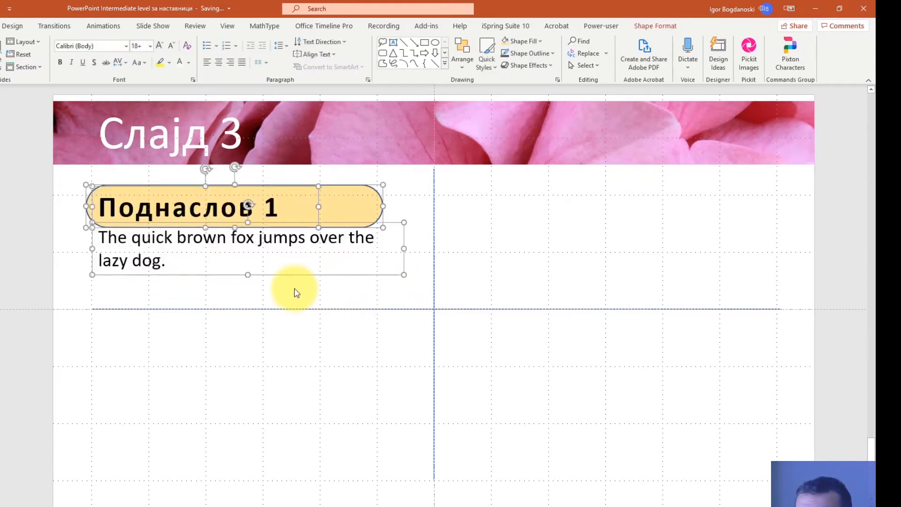
pyautogui.hotkey('ctrl', 'g')
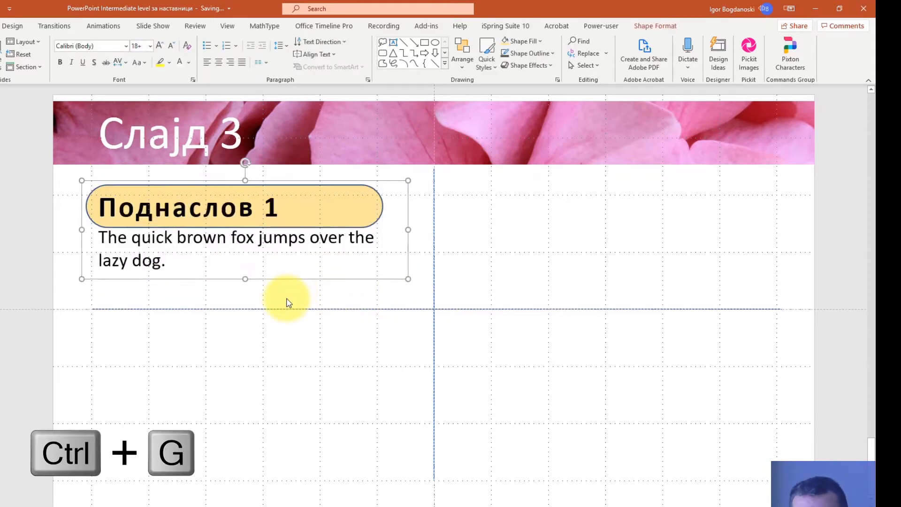
# Copy the "Поднаслов 1" group straight across into the upper-right quadrant and renumber the copy's heading to "Поднаслов 2".
pyautogui.moveTo(326, 277); pyautogui.dragTo(697, 283)
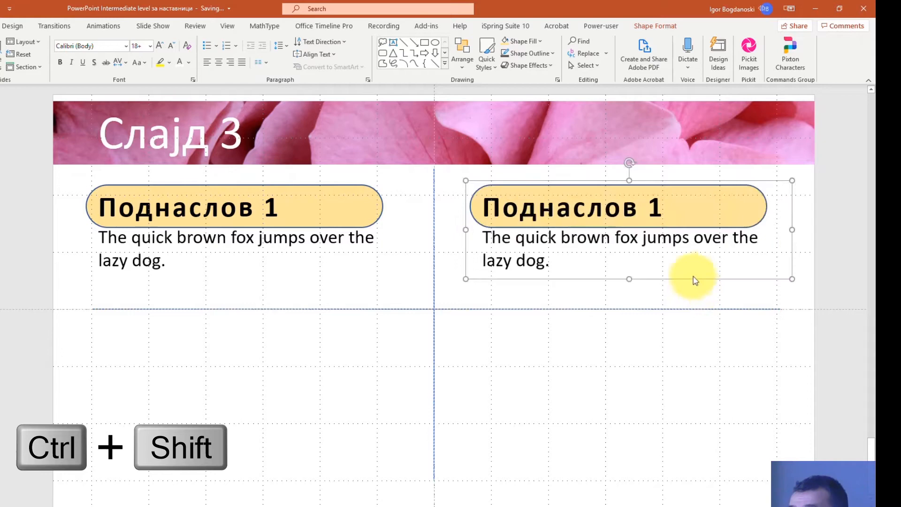
pyautogui.click(649, 206)
pyautogui.doubleClick(650, 206)
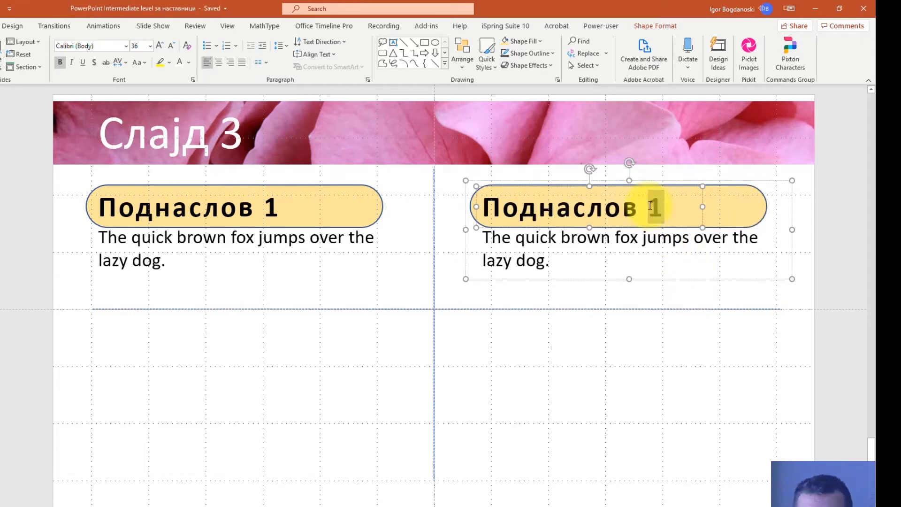
pyautogui.write('2')
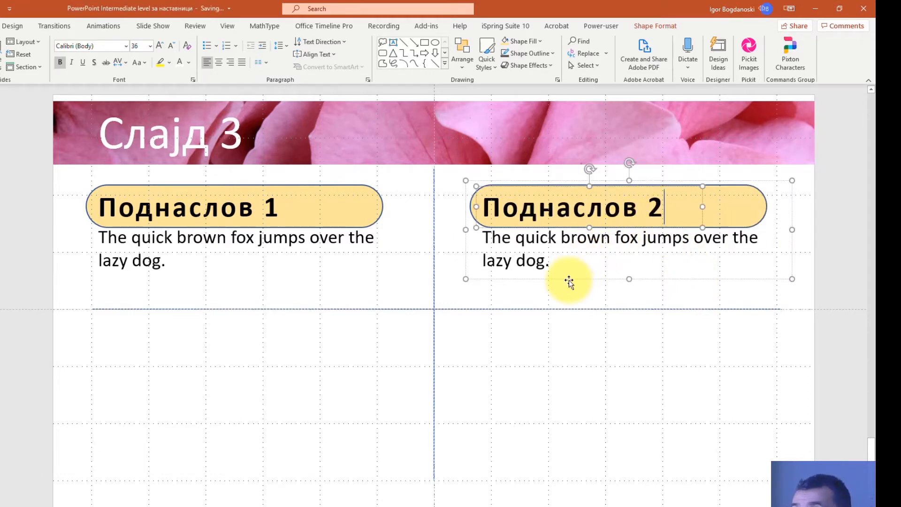
# Move the "Поднаслов 2" group to the lower-left quadrant and copy both left-hand groups straight across into the right column.
pyautogui.moveTo(573, 281); pyautogui.dragTo(183, 461)
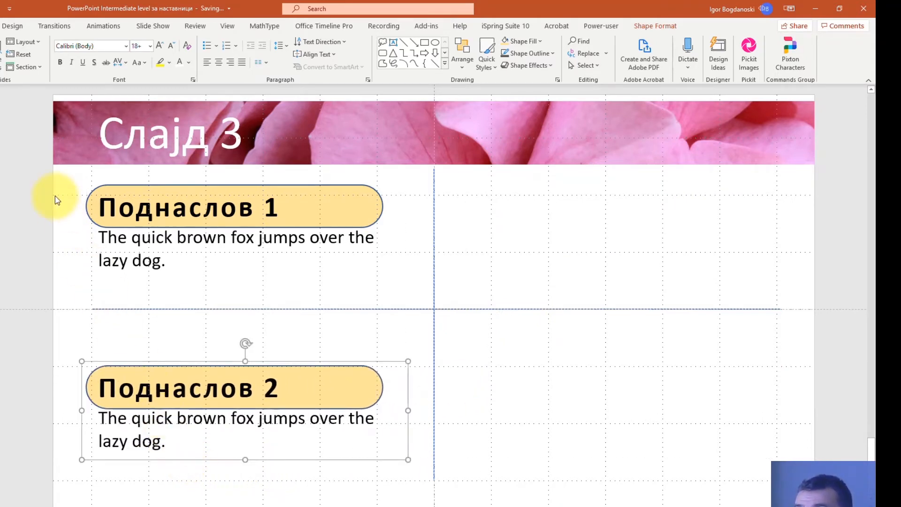
pyautogui.moveTo(60, 172); pyautogui.dragTo(424, 474)
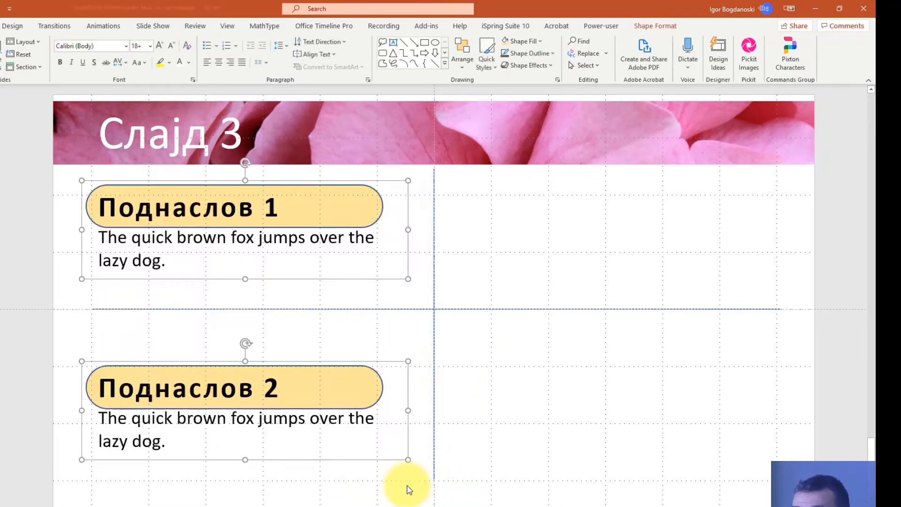
pyautogui.moveTo(412, 436); pyautogui.dragTo(788, 441)
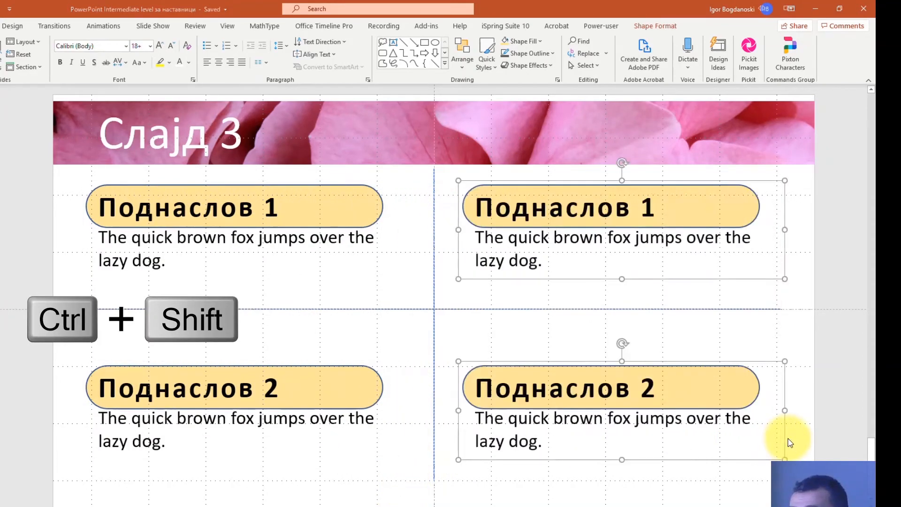
# Preview the change from slide 5 to slide 6 in the slide show, and return to editing slide 6.
pyautogui.click(284, 343)
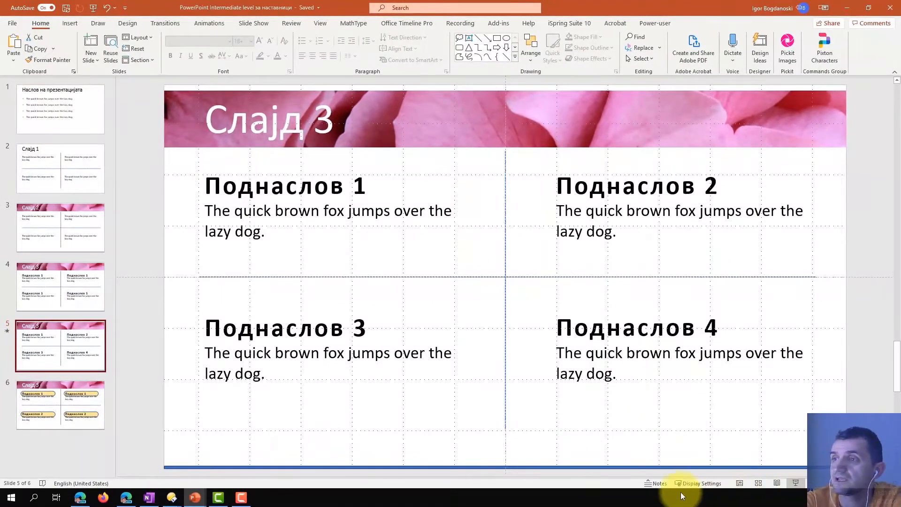
pyautogui.hotkey('shift', 'F5')
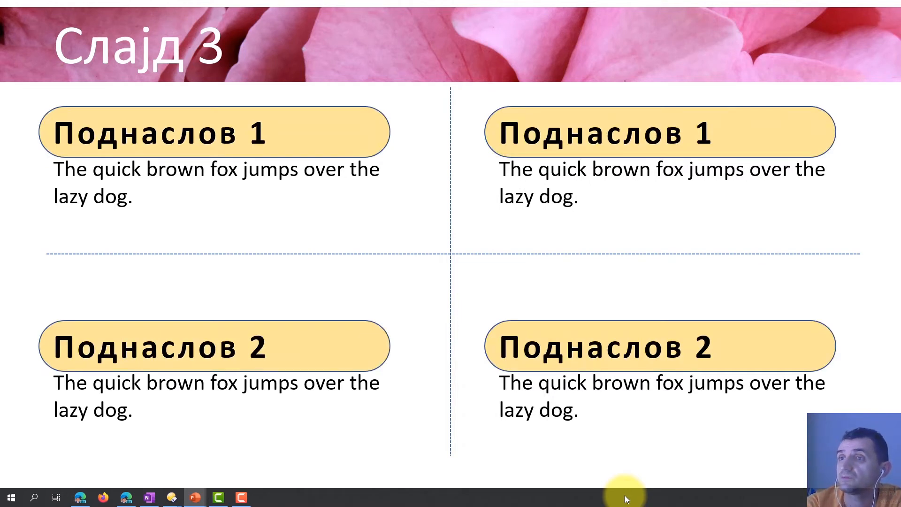
pyautogui.press('Escape')
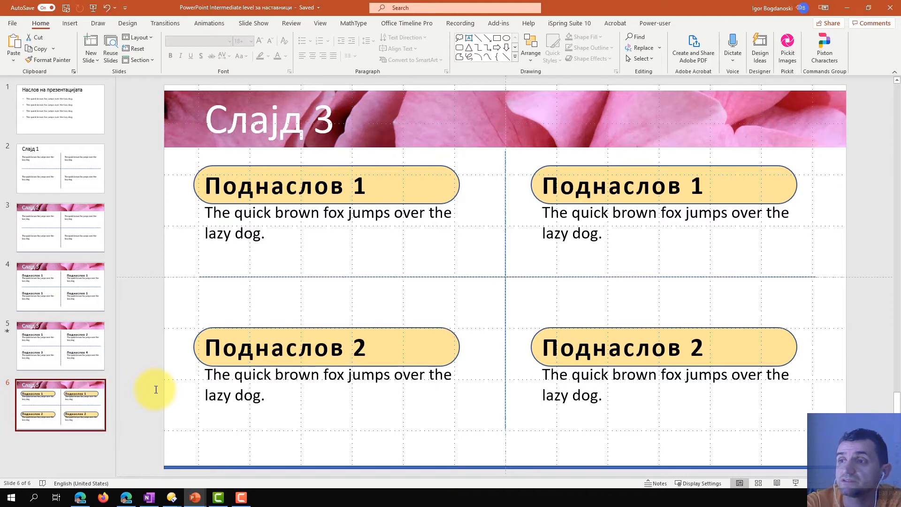
# Renumber the right-column headings to "Поднаслов 3" in the upper quadrant and "Поднаслов 4" in the lower one.
pyautogui.doubleClick(698, 185)
pyautogui.write('3')
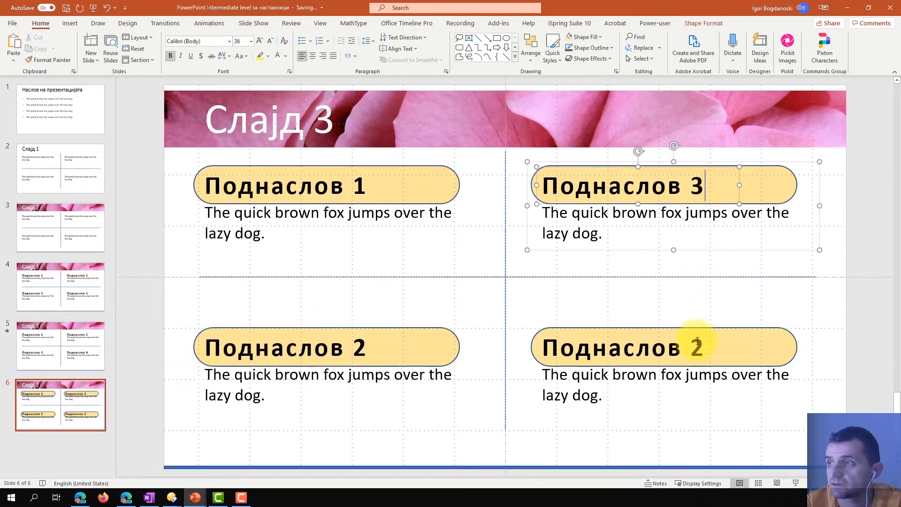
pyautogui.click(697, 348)
pyautogui.doubleClick(697, 350)
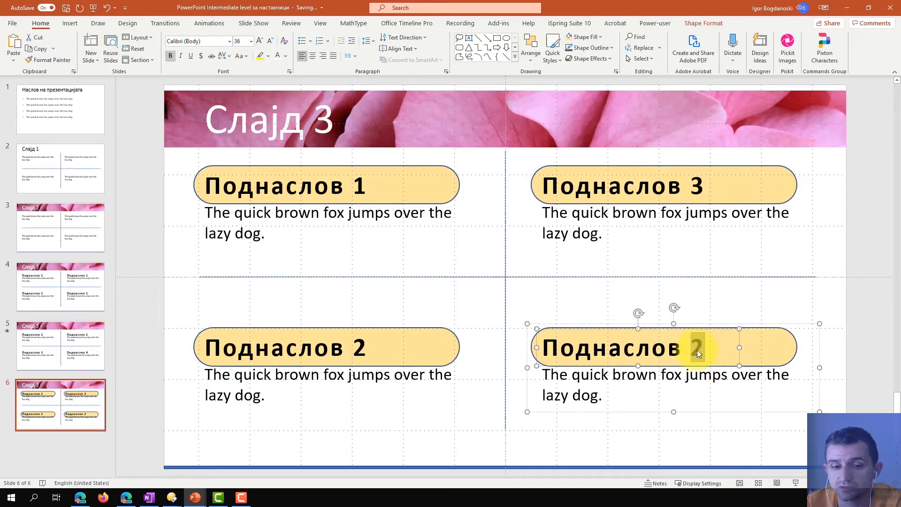
pyautogui.write('4')
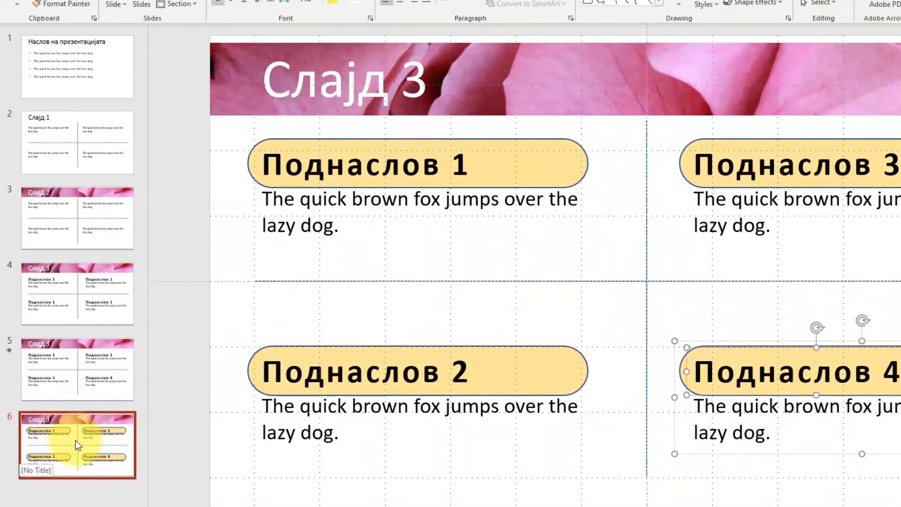
# Duplicate slide 6.
pyautogui.rightClick(75, 440)
pyautogui.press('Down')
pyautogui.press('Down')
pyautogui.press('Down')
pyautogui.press('Down')
pyautogui.press('Down')
pyautogui.press('Down')
pyautogui.press('Down')
pyautogui.press('Down')
pyautogui.press('Down')
pyautogui.press('Down')
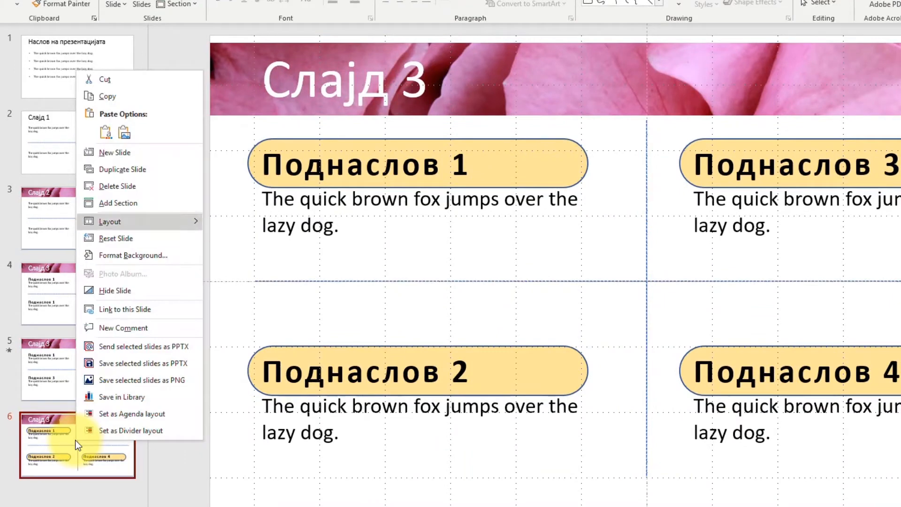
pyautogui.click(139, 170)
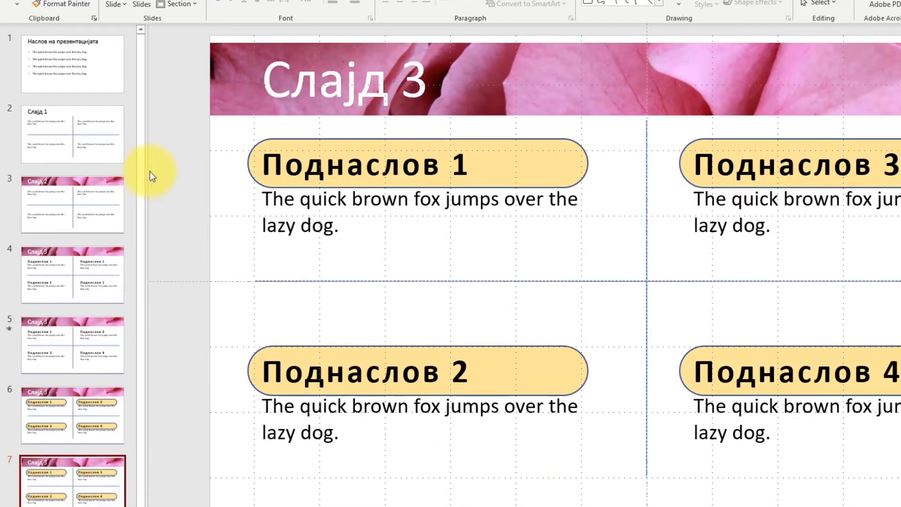
# Ungroup the "Поднаслов 1" group on slide 7.
pyautogui.click(324, 166)
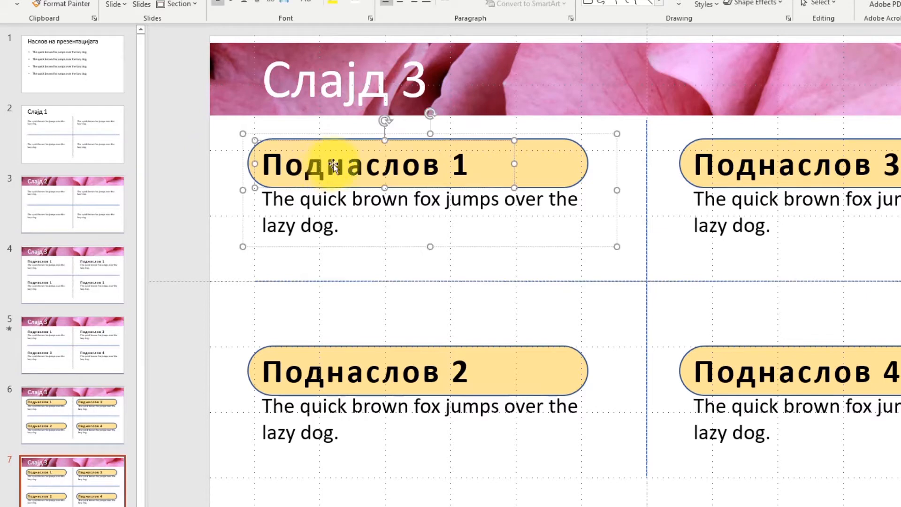
pyautogui.click(590, 135)
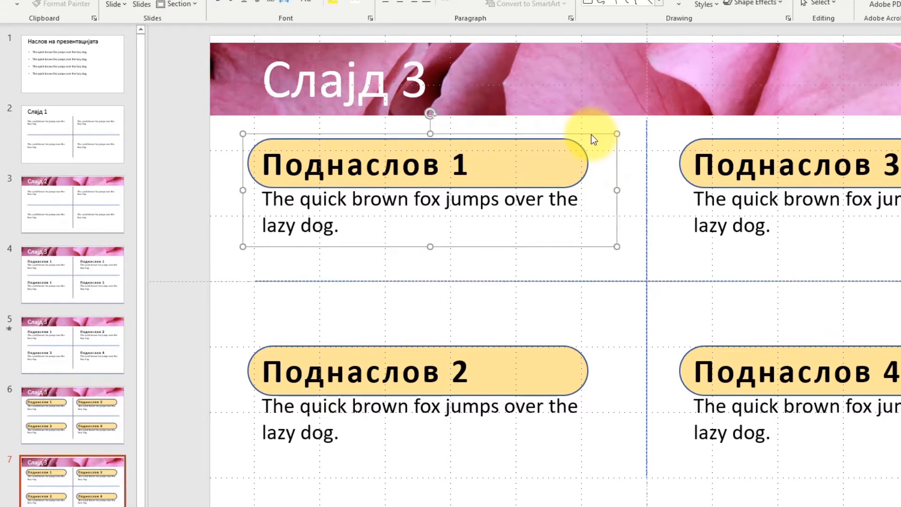
pyautogui.rightClick(605, 134)
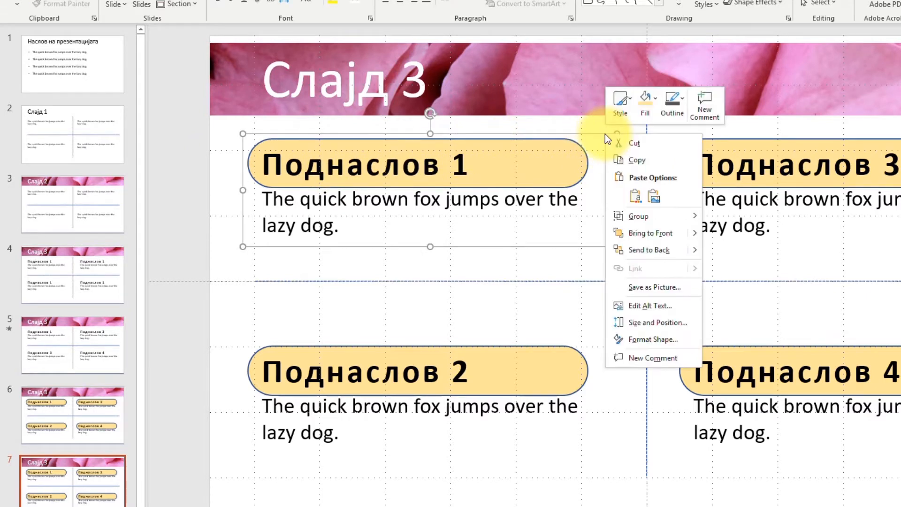
pyautogui.moveTo(690, 216)
pyautogui.click(733, 249)
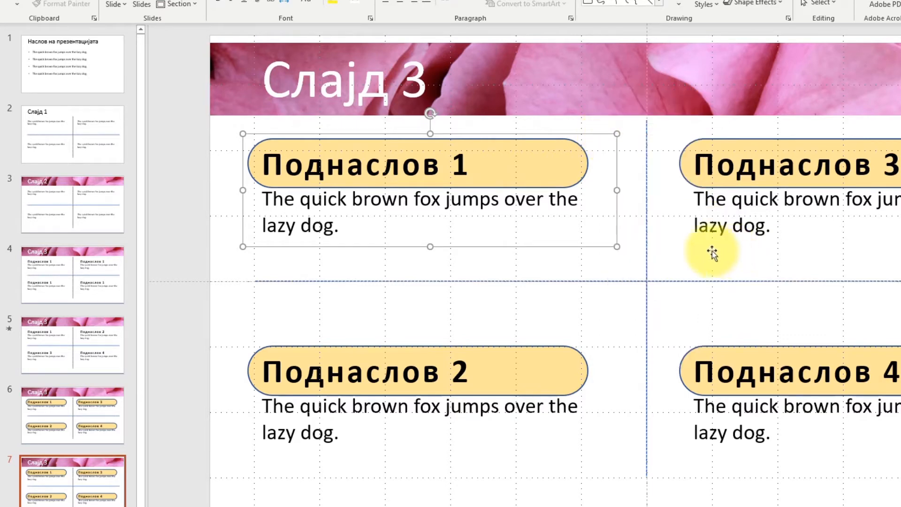
# Reduce the corner rounding of the gold shape behind "Поднаслов 1" until its corners are square.
pyautogui.click(222, 217)
pyautogui.click(468, 146)
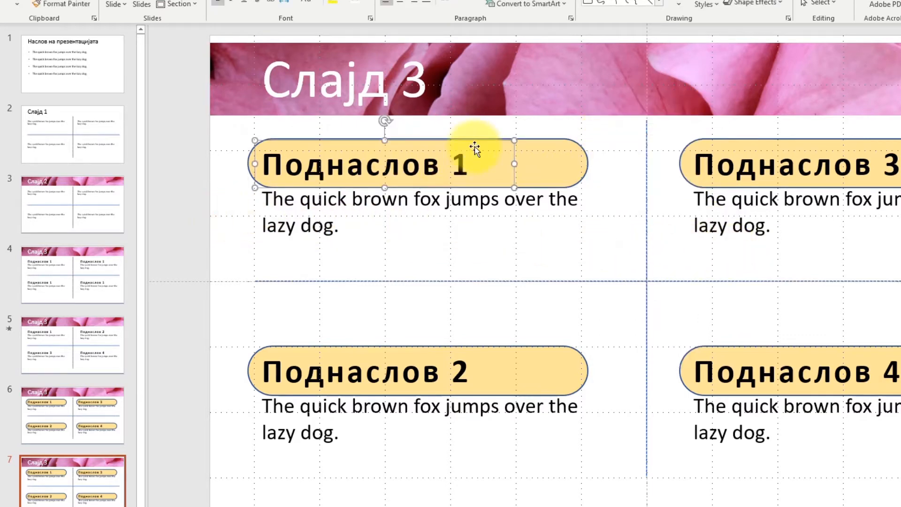
pyautogui.click(538, 142)
pyautogui.scroll(10, 541, 162)
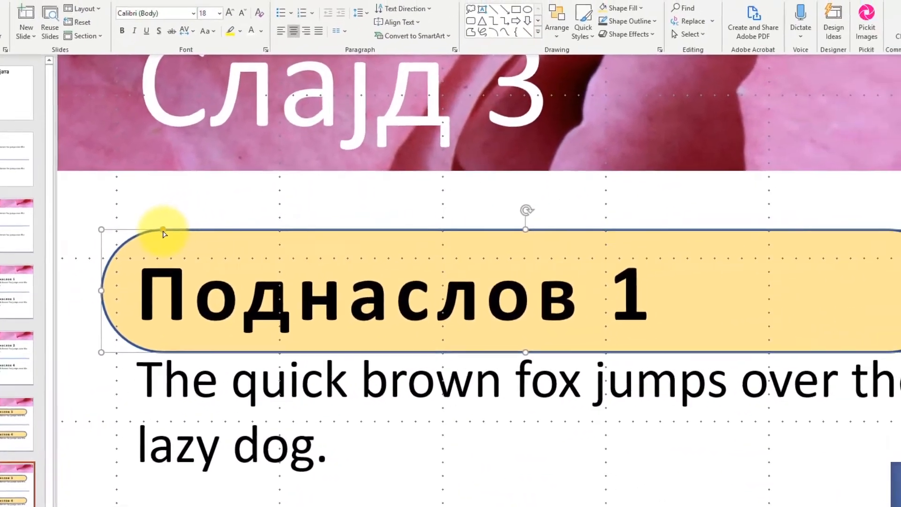
pyautogui.moveTo(262, 208); pyautogui.dragTo(228, 213)
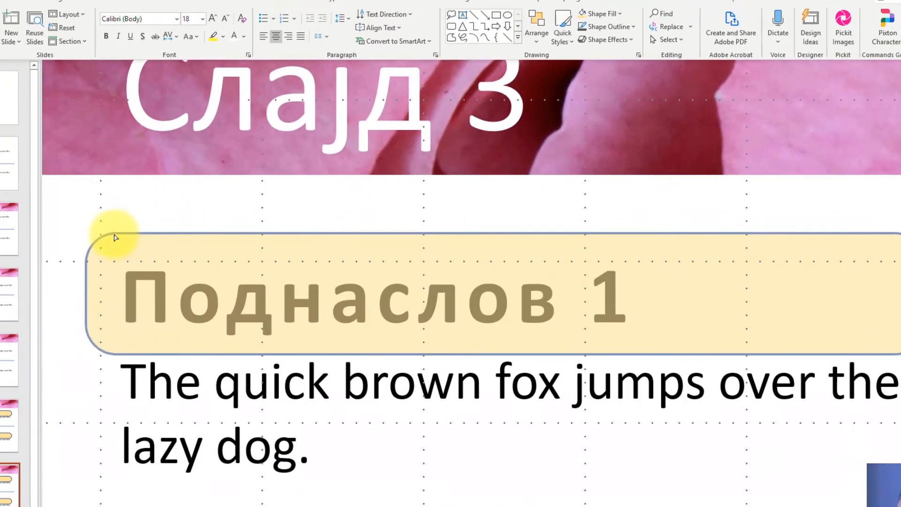
pyautogui.moveTo(86, 235); pyautogui.dragTo(86, 233)
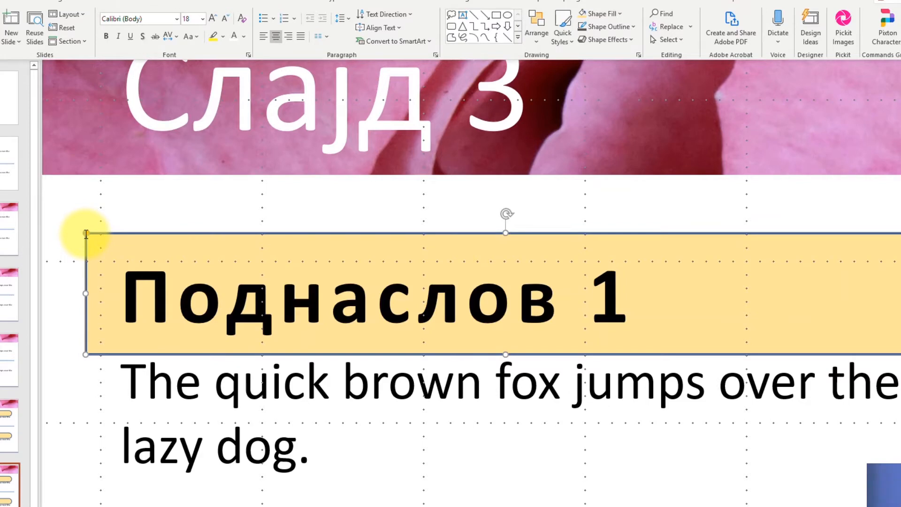
# Reduce the corner rounding of the gold shape behind "Поднаслов 2" until its corners are square.
pyautogui.scroll(-3, 428, 382)
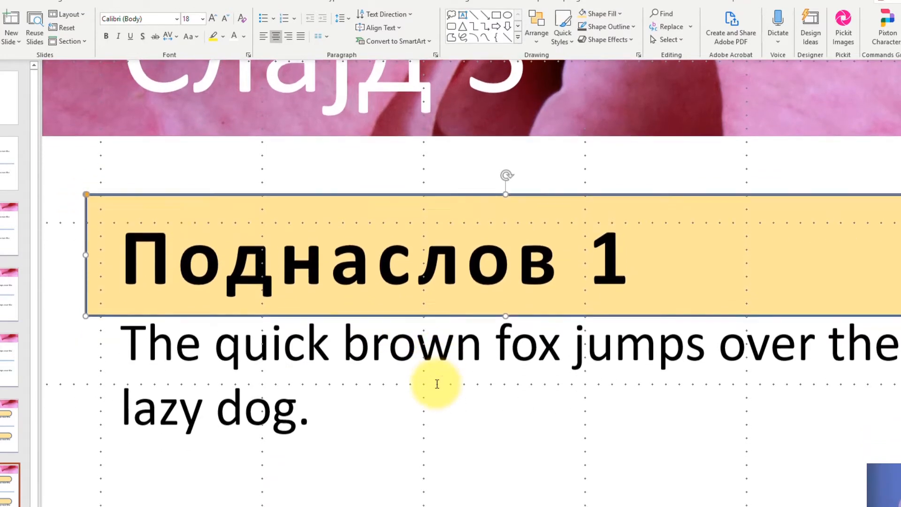
pyautogui.scroll(-4, 436, 385)
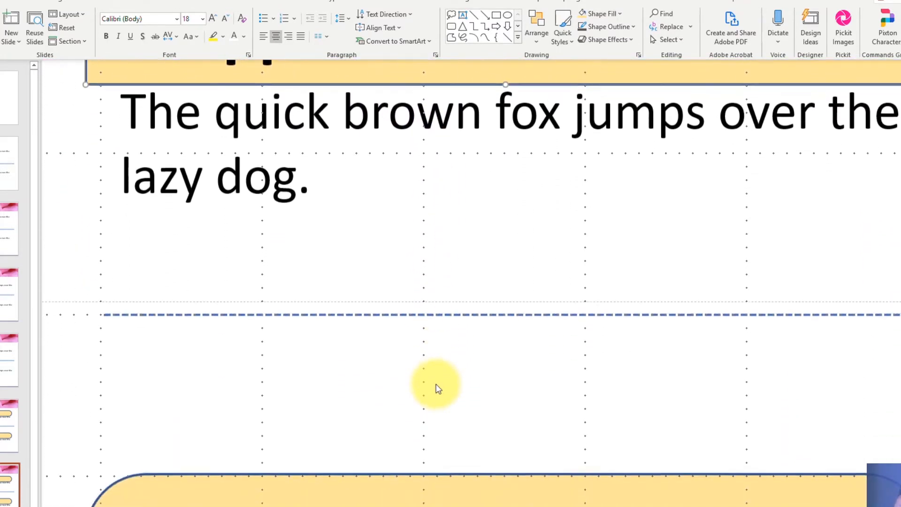
pyautogui.click(415, 410)
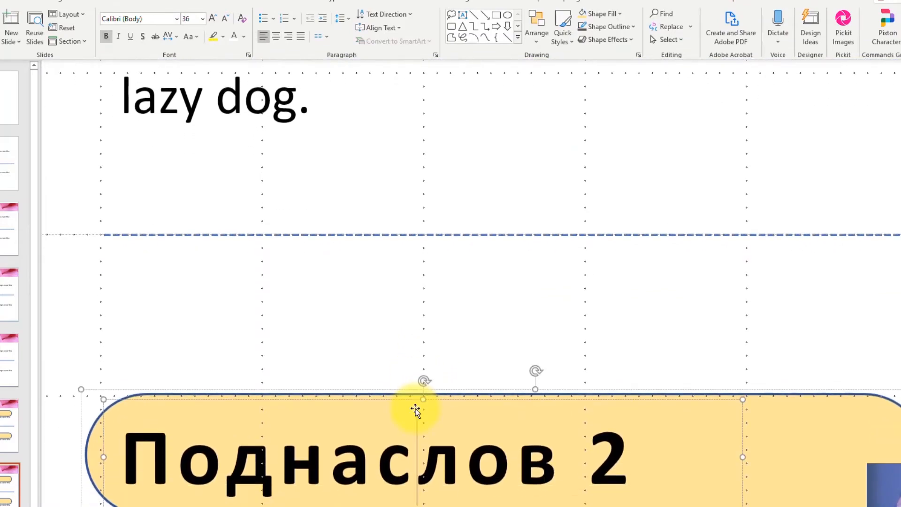
pyautogui.click(867, 392)
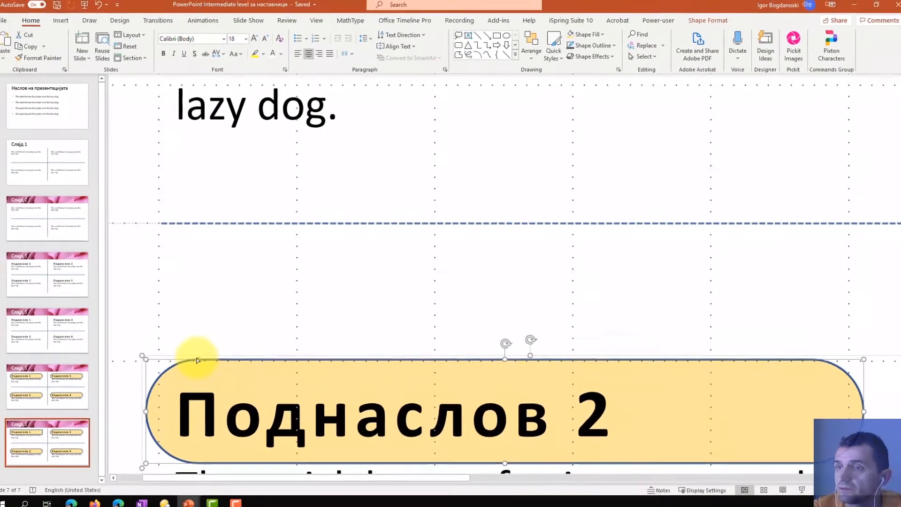
pyautogui.moveTo(101, 397); pyautogui.dragTo(101, 396)
pyautogui.moveTo(143, 356); pyautogui.dragTo(143, 357)
pyautogui.scroll(-1, 683, 418)
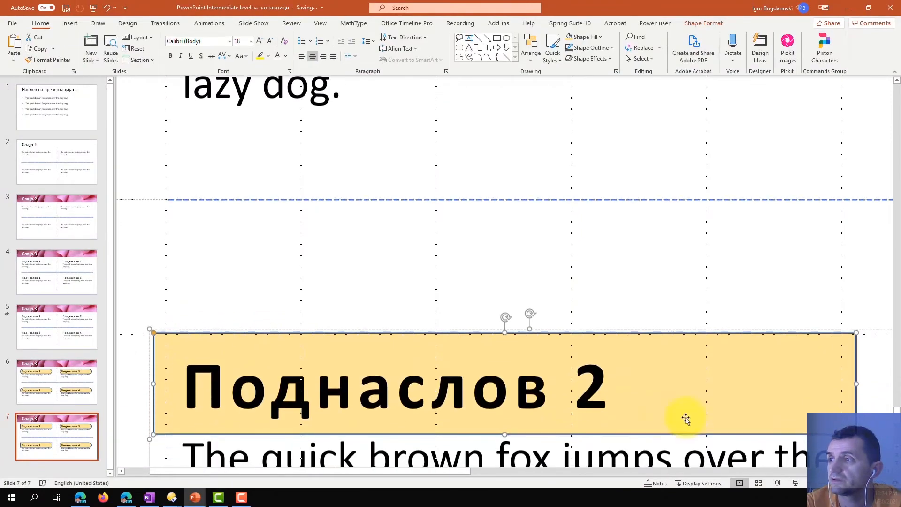
# Ungroup the "Поднаслов 2" group on slide 7.
pyautogui.click(784, 430)
pyautogui.scroll(-4, 782, 429)
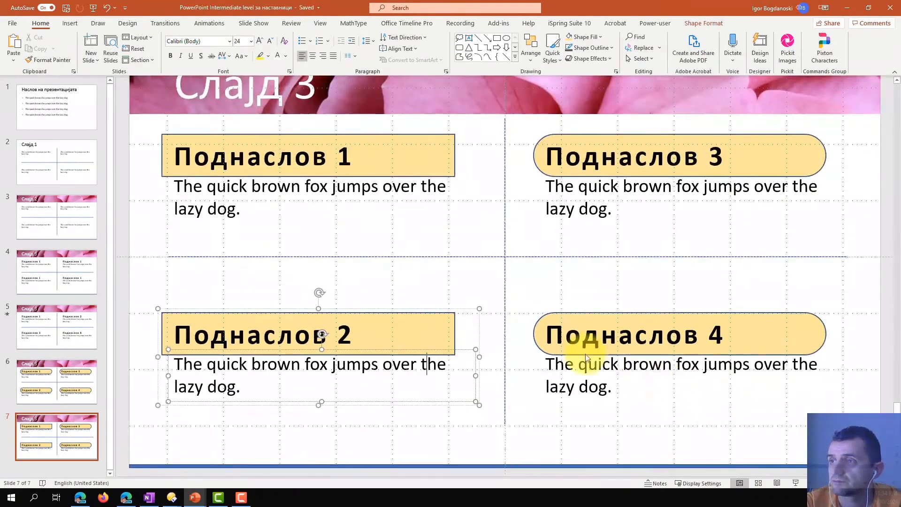
pyautogui.click(466, 311)
pyautogui.rightClick(466, 311)
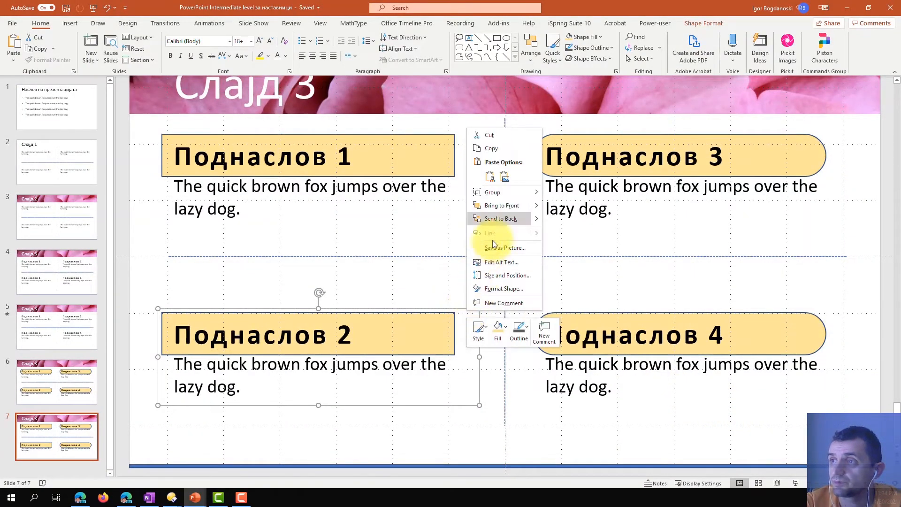
pyautogui.click(564, 227)
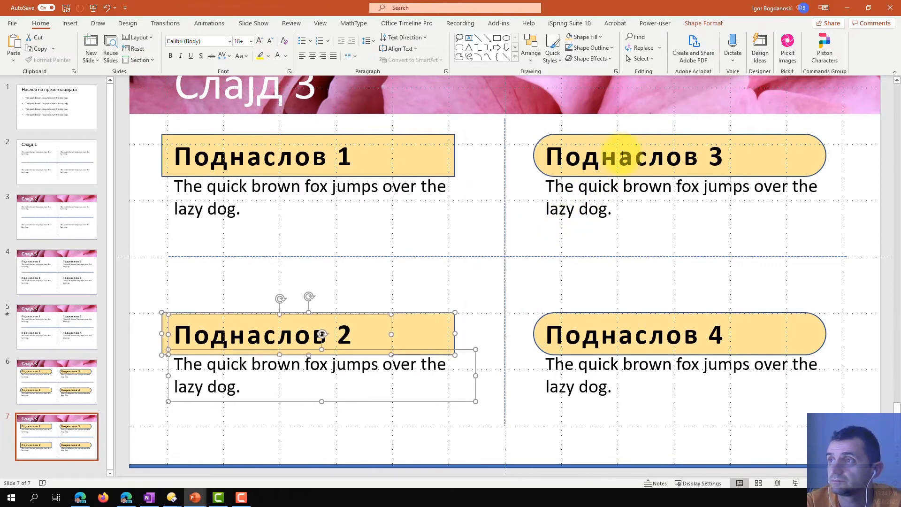
# Square off the corners of the gold shape behind "Поднаслов 3" and ungroup that block.
pyautogui.click(617, 156)
pyautogui.click(815, 143)
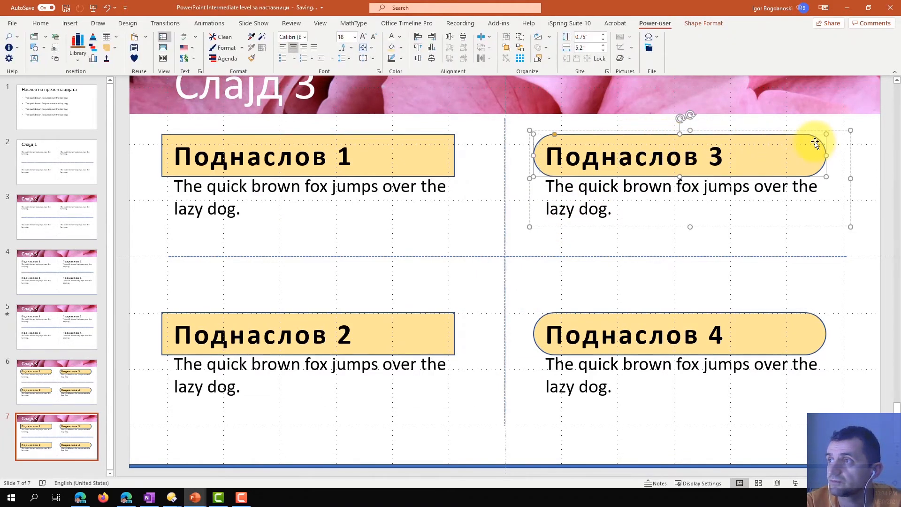
pyautogui.moveTo(552, 137); pyautogui.dragTo(523, 137)
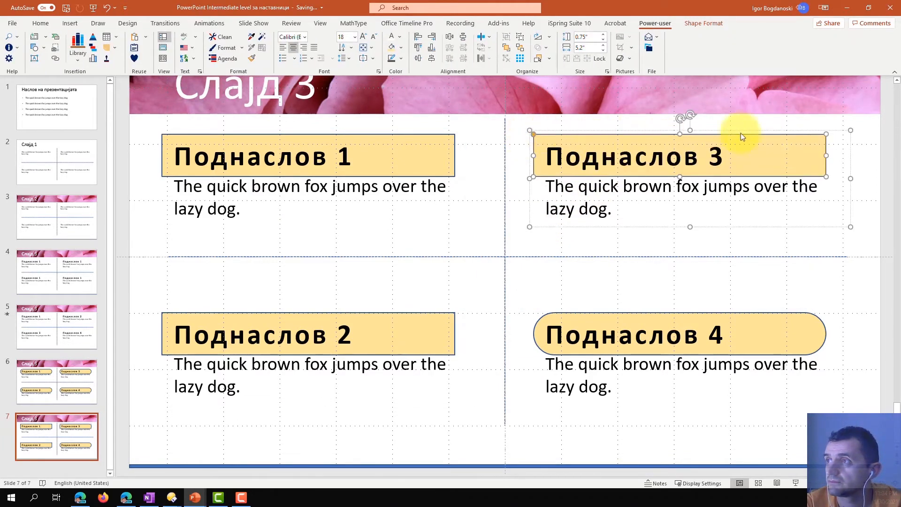
pyautogui.rightClick(842, 132)
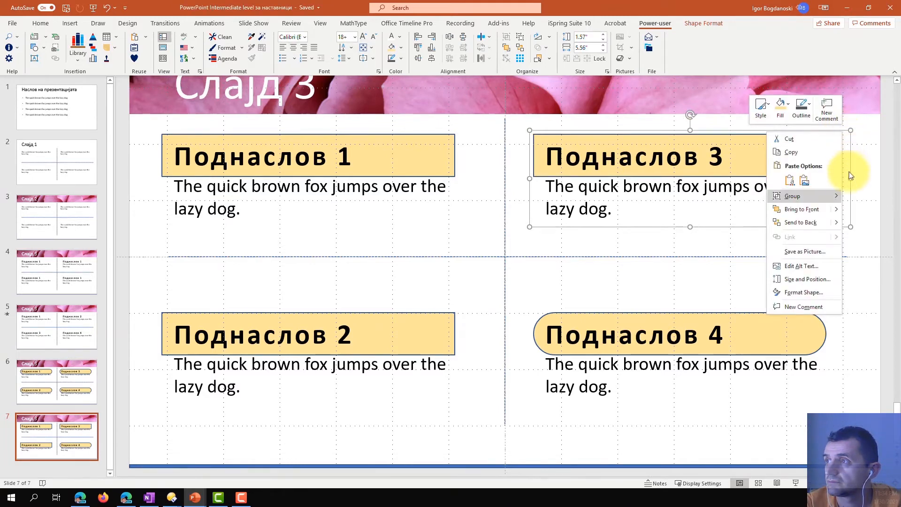
pyautogui.moveTo(835, 195)
pyautogui.click(858, 226)
# Ungroup the "Поднаслов 4" block and reduce its gold shape's corner rounding until the corners are square.
pyautogui.click(730, 332)
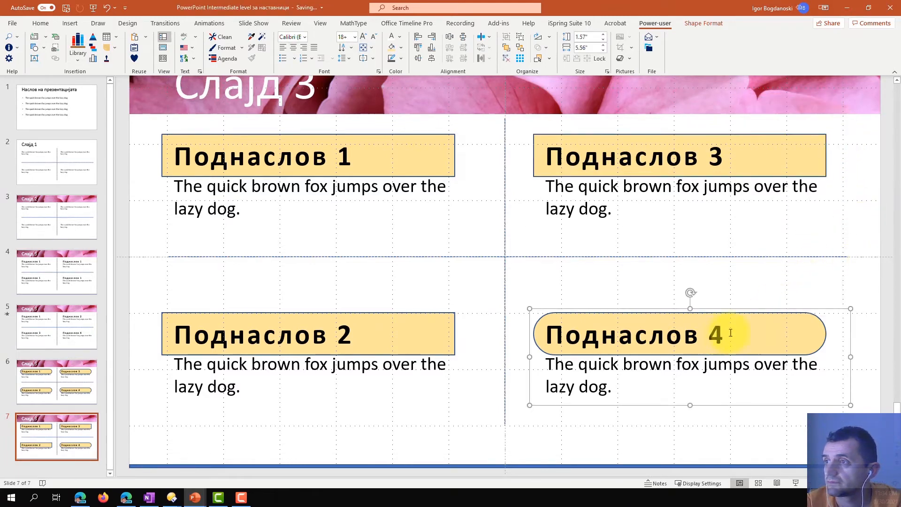
pyautogui.rightClick(834, 309)
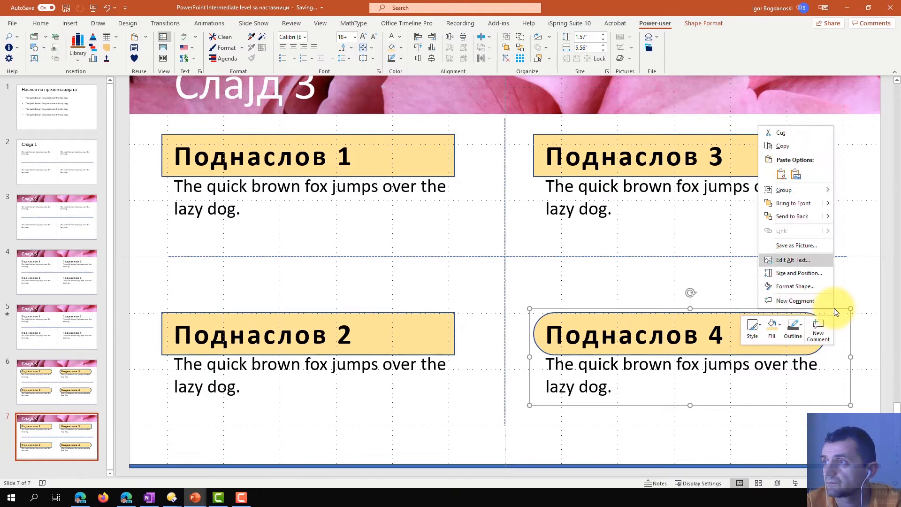
pyautogui.moveTo(798, 189)
pyautogui.click(856, 219)
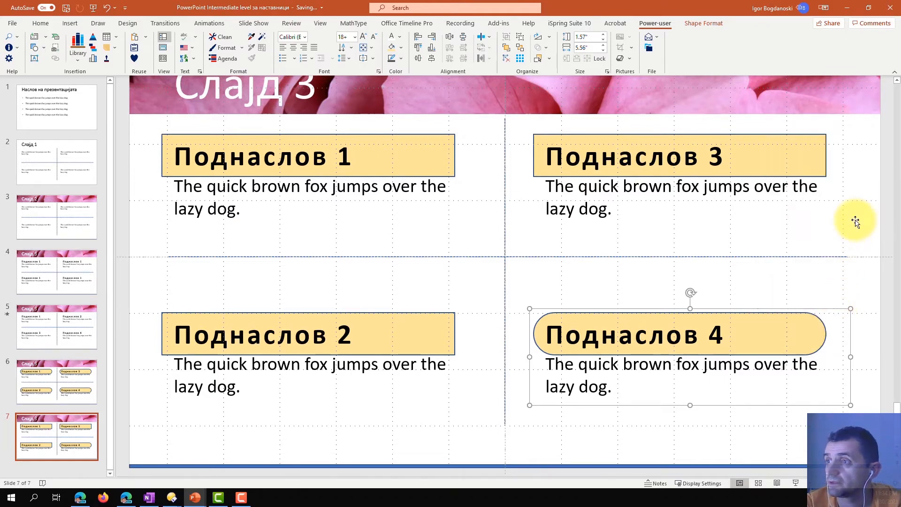
pyautogui.click(774, 294)
pyautogui.click(811, 320)
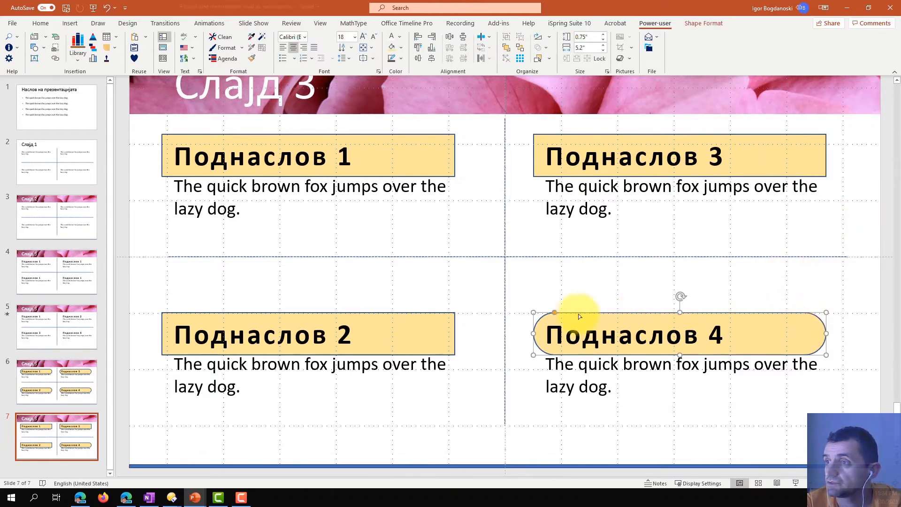
pyautogui.moveTo(555, 312); pyautogui.dragTo(521, 314)
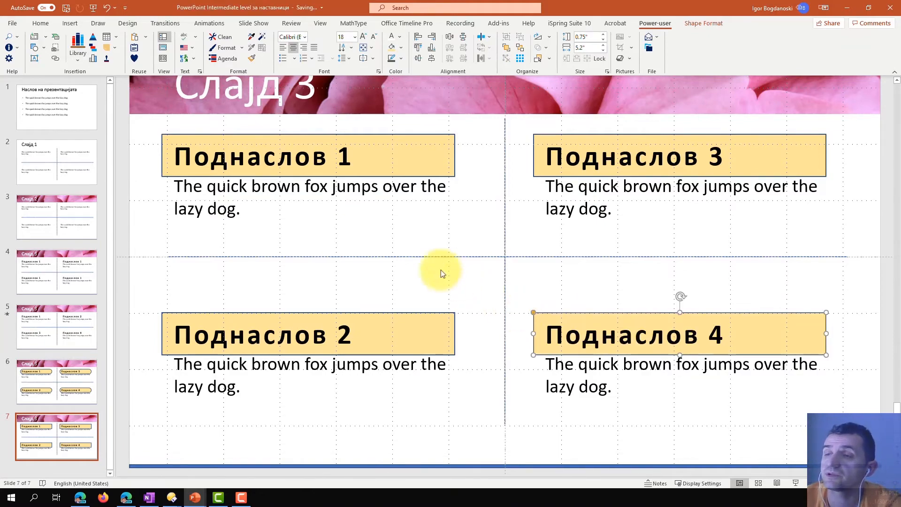
# Select the "Поднаслов 1" heading together with its gold shape and show the shape formatting options.
pyautogui.moveTo(145, 122); pyautogui.dragTo(487, 198)
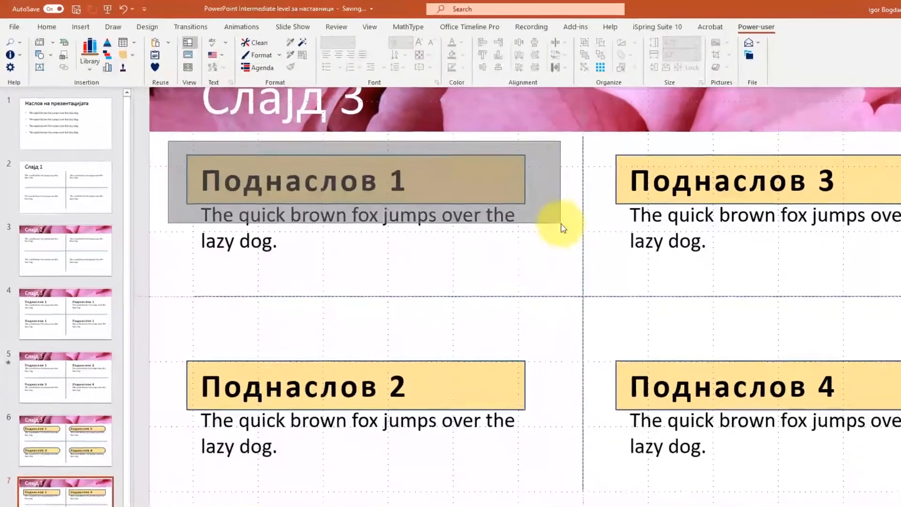
pyautogui.moveTo(563, 227); pyautogui.dragTo(555, 218)
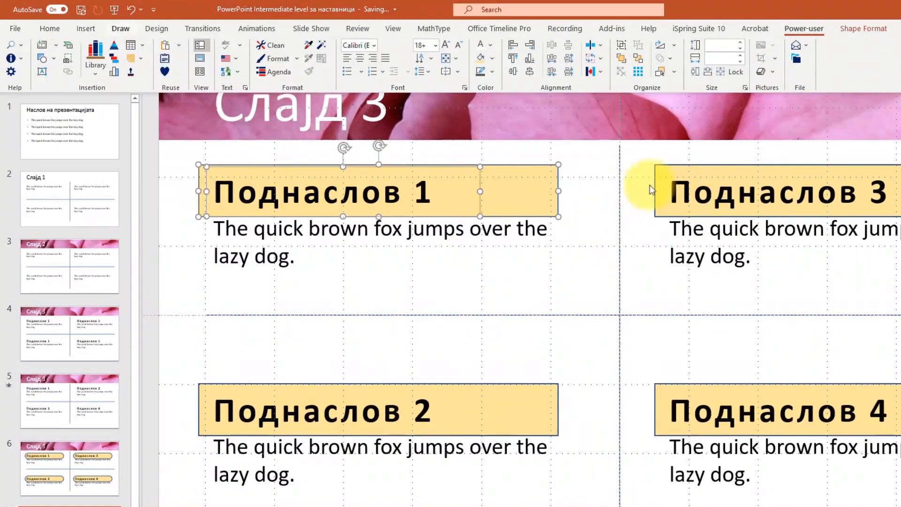
pyautogui.click(860, 31)
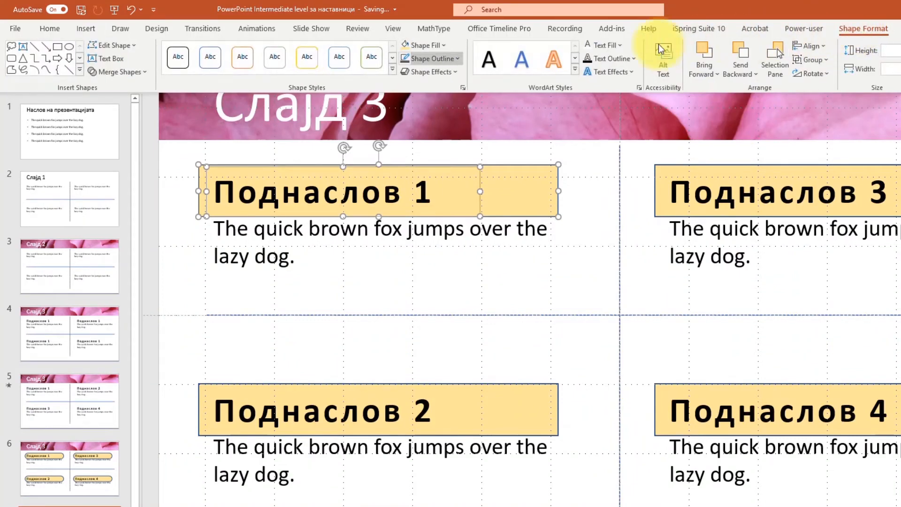
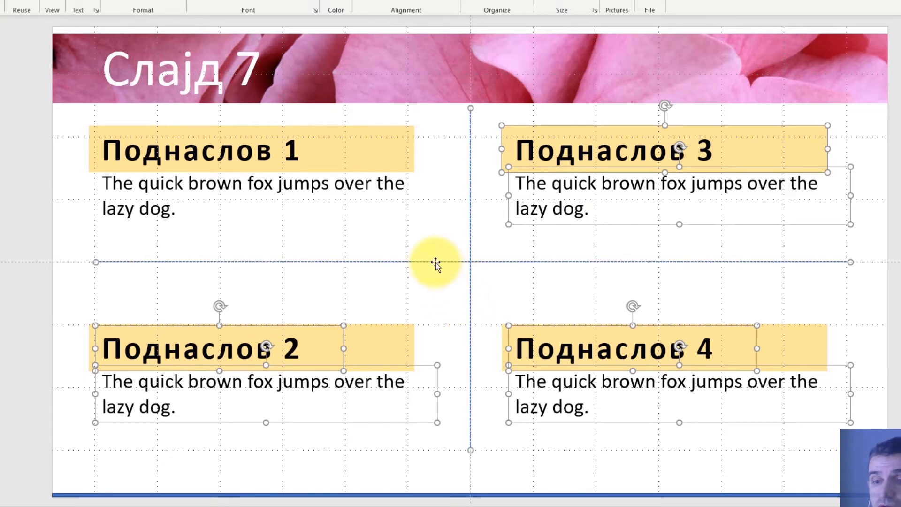
# Delete the divider lines and the blocks for subheadings 2, 3 and 4 from slide 8, keeping the title and the "Поднаслов 1" block.
pyautogui.press('Delete')
pyautogui.click(372, 331)
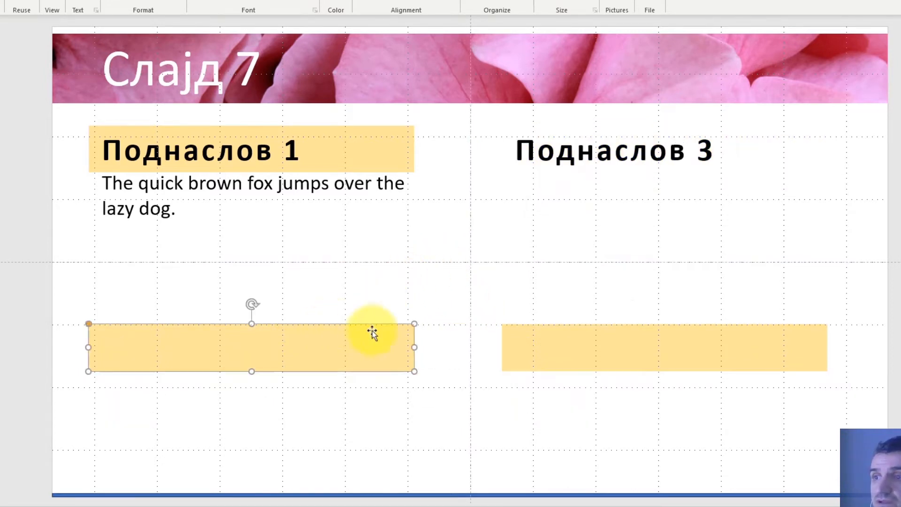
pyautogui.press('Delete')
pyautogui.click(535, 337)
pyautogui.press('Delete')
pyautogui.click(544, 134)
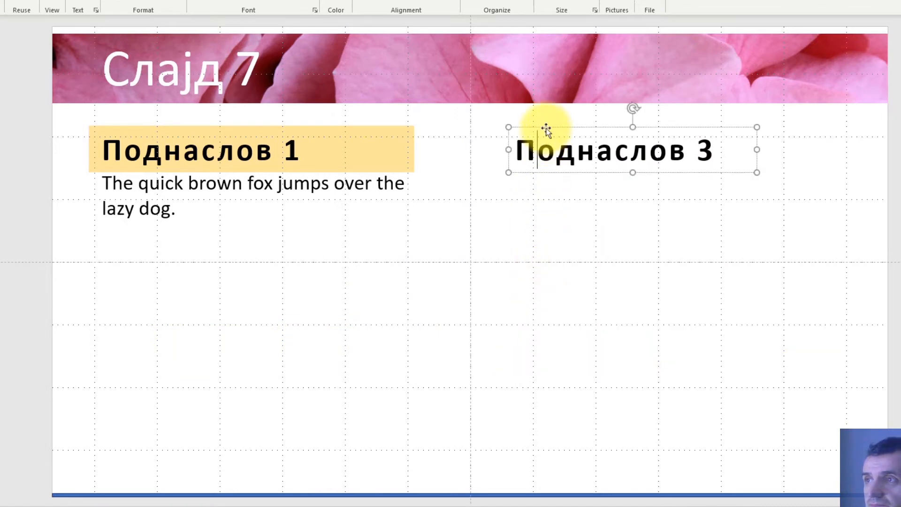
pyautogui.press('Escape')
pyautogui.click(546, 129)
pyautogui.press('Delete')
# Move the "Поднаслов 1" heading, its gold shape and its paragraph together to the right and slightly down.
pyautogui.click(387, 162)
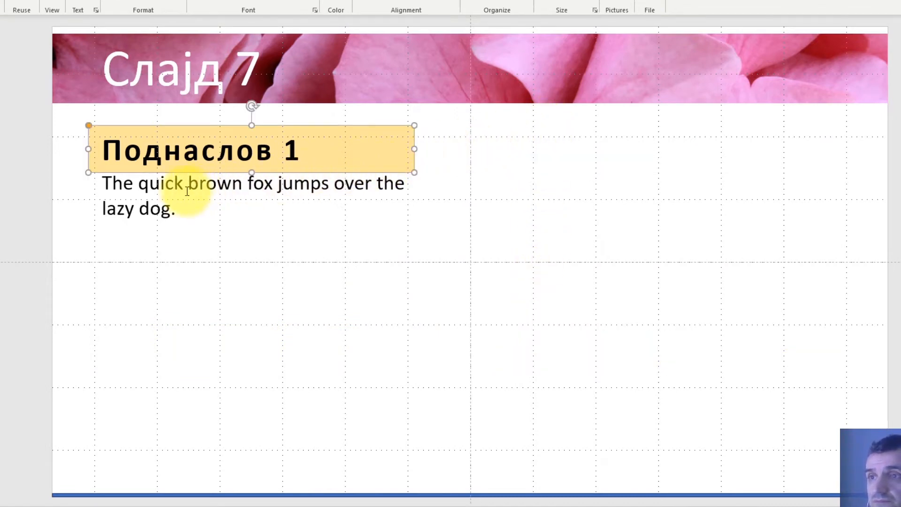
pyautogui.keyDown('shift'); pyautogui.click(204, 221); pyautogui.keyUp('shift')
pyautogui.moveTo(204, 224); pyautogui.dragTo(279, 235)
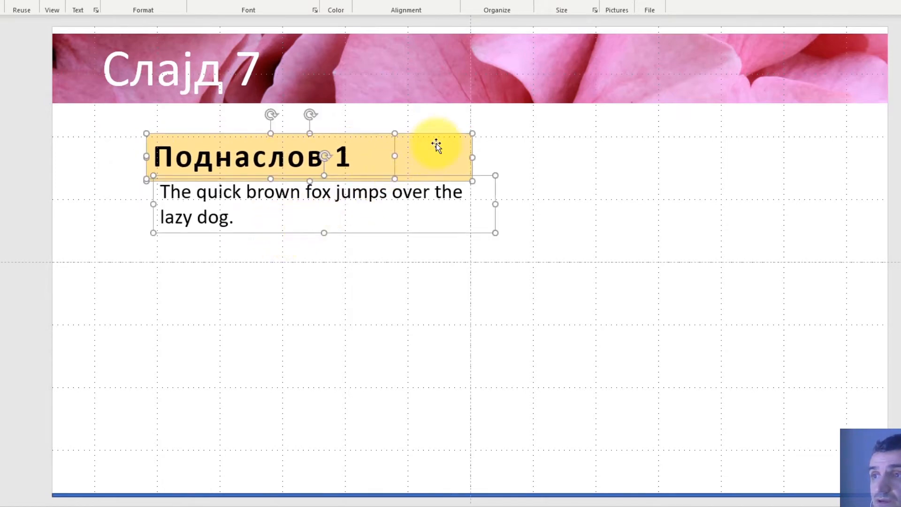
pyautogui.click(543, 150)
# Delete the gold shape behind "Поднаслов 1" and shift the heading right to align it with the paragraph below.
pyautogui.click(449, 147)
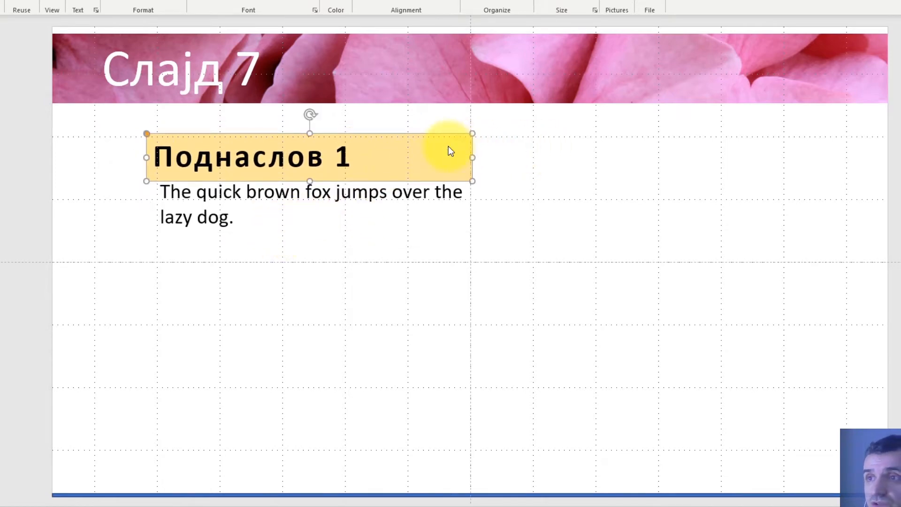
pyautogui.click(252, 156)
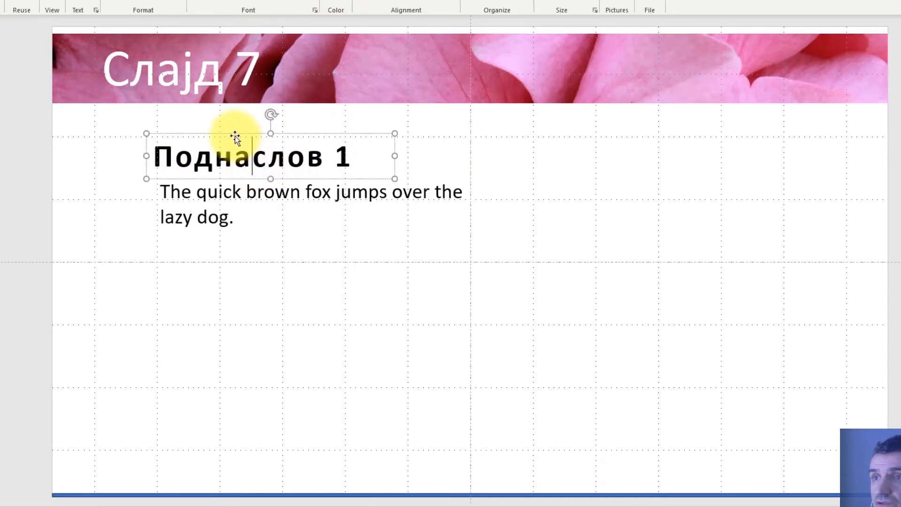
pyautogui.moveTo(235, 137); pyautogui.dragTo(240, 136)
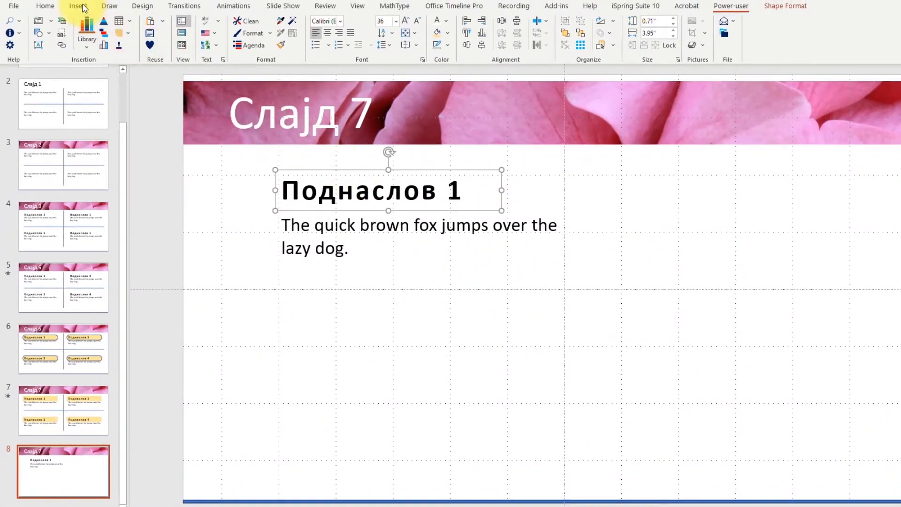
# Draw a vertical straight line about 1.42" tall along the left side of the "Поднаслов 1" heading and paragraph.
pyautogui.click(77, 6)
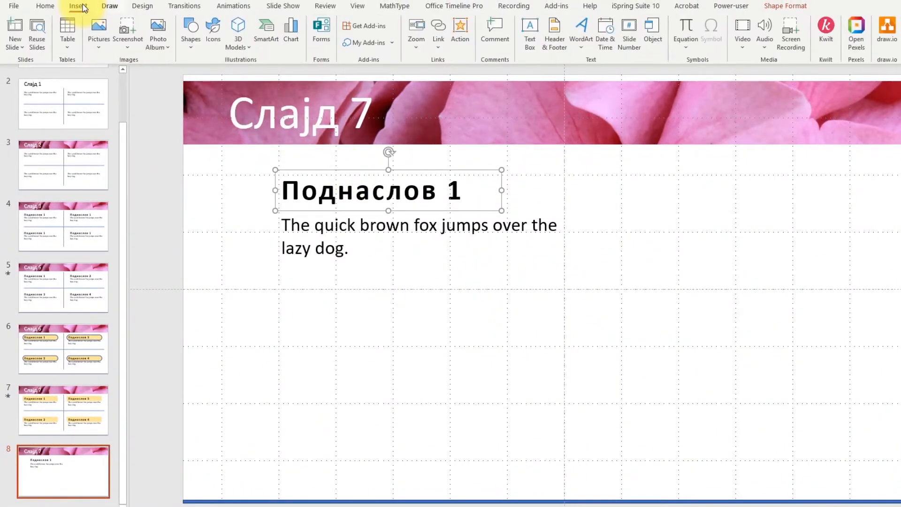
pyautogui.click(188, 52)
pyautogui.click(187, 117)
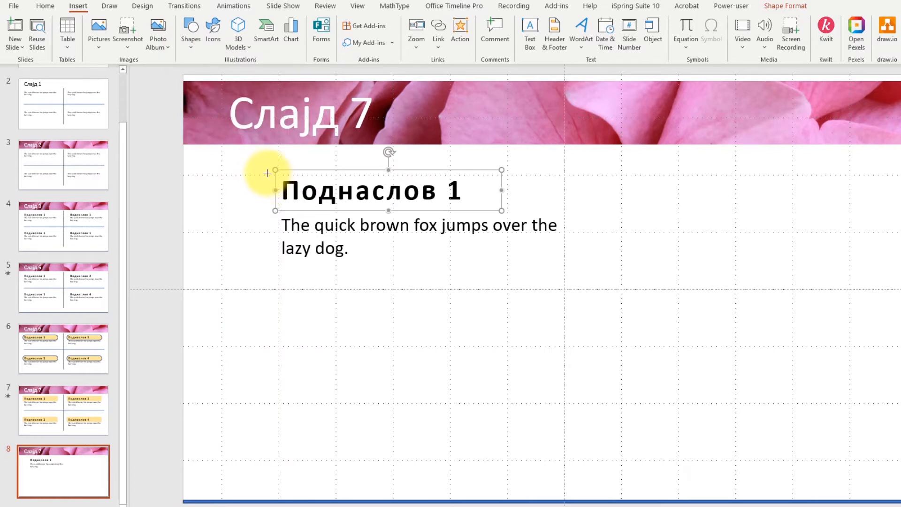
pyautogui.moveTo(266, 170); pyautogui.dragTo(266, 252)
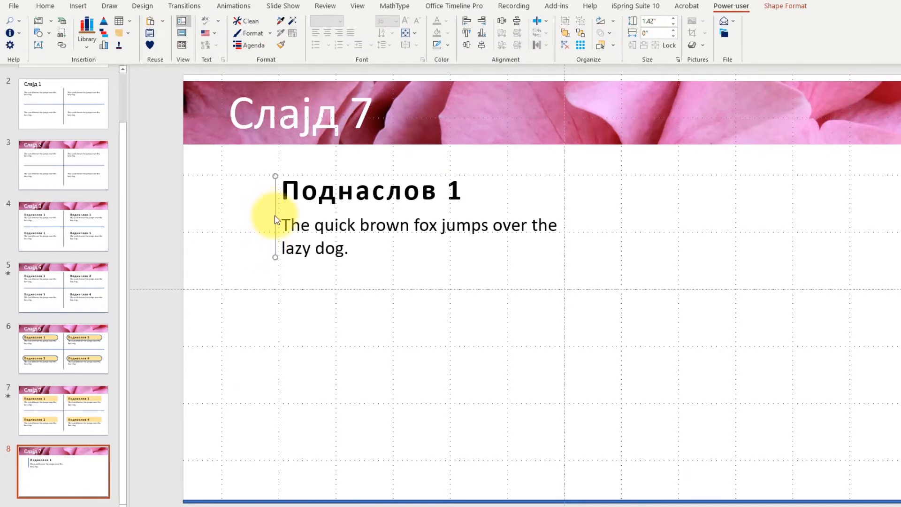
# Apply a thicker outline weight to the vertical line beside "Поднаслов 1".
pyautogui.click(76, 6)
pyautogui.click(788, 6)
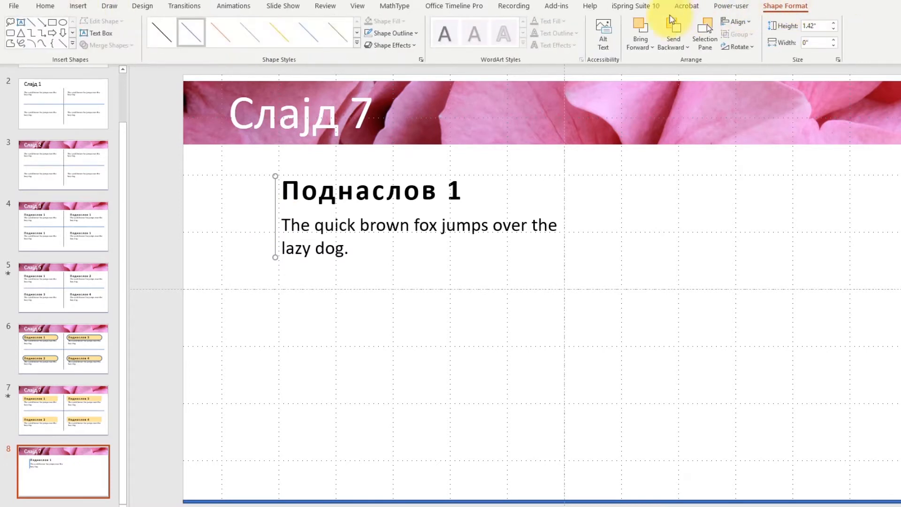
pyautogui.click(415, 34)
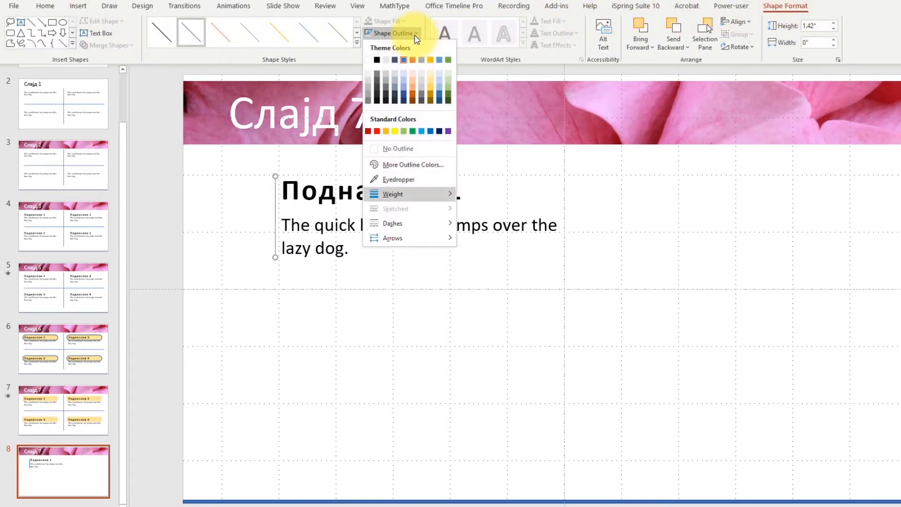
pyautogui.moveTo(409, 194)
pyautogui.click(494, 246)
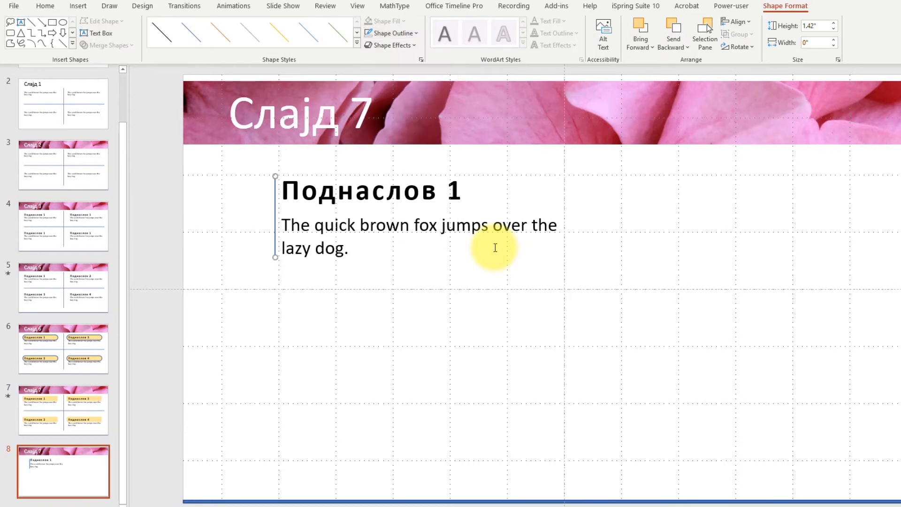
pyautogui.click(341, 168)
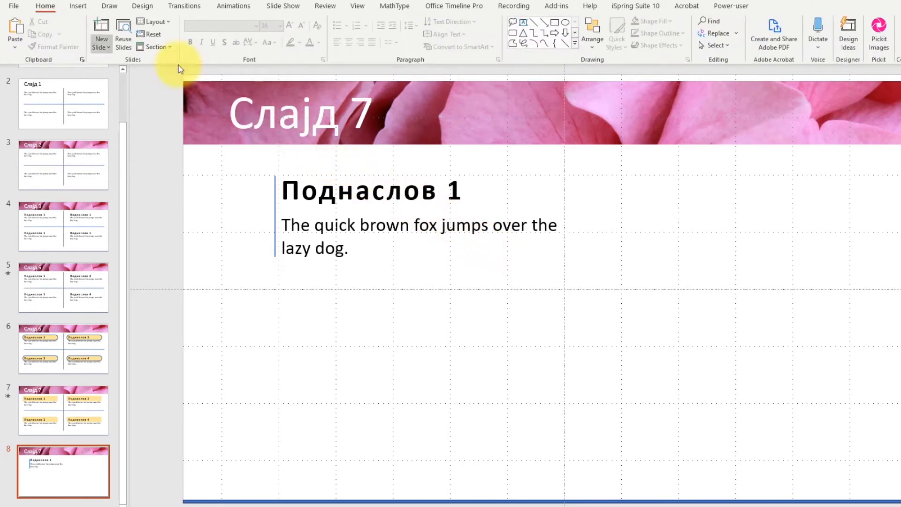
# Draw a square about 1.28" wide just outside the vertical line beside the "Поднаслов 1" text.
pyautogui.click(76, 7)
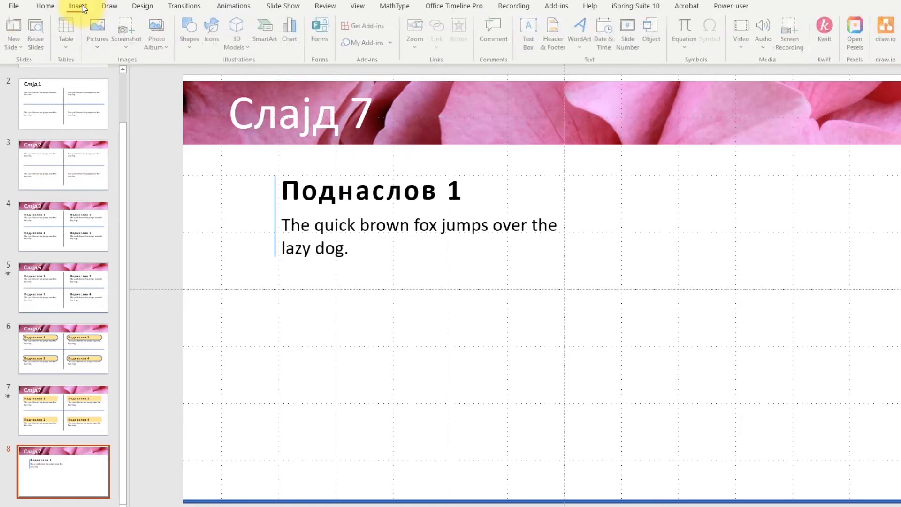
pyautogui.click(191, 47)
pyautogui.click(217, 75)
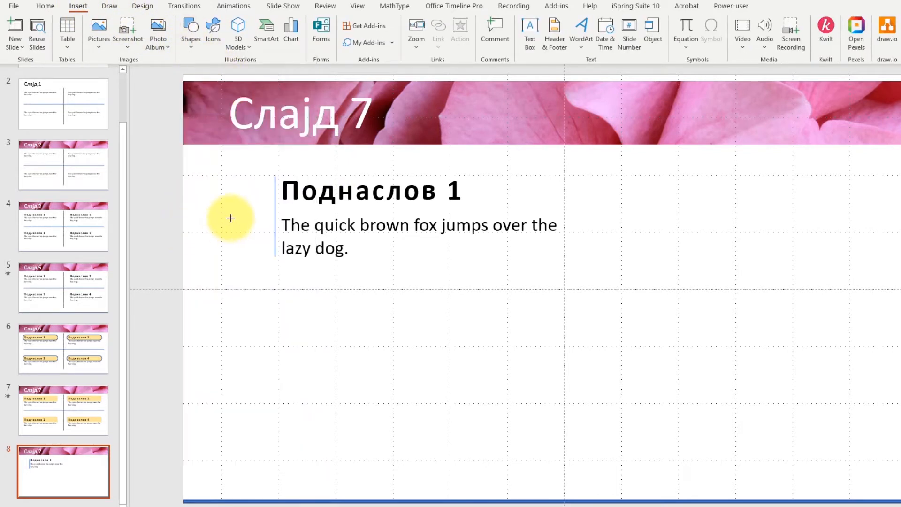
pyautogui.hotkey('ctrl', 'shift')
pyautogui.moveTo(231, 218); pyautogui.dragTo(197, 183)
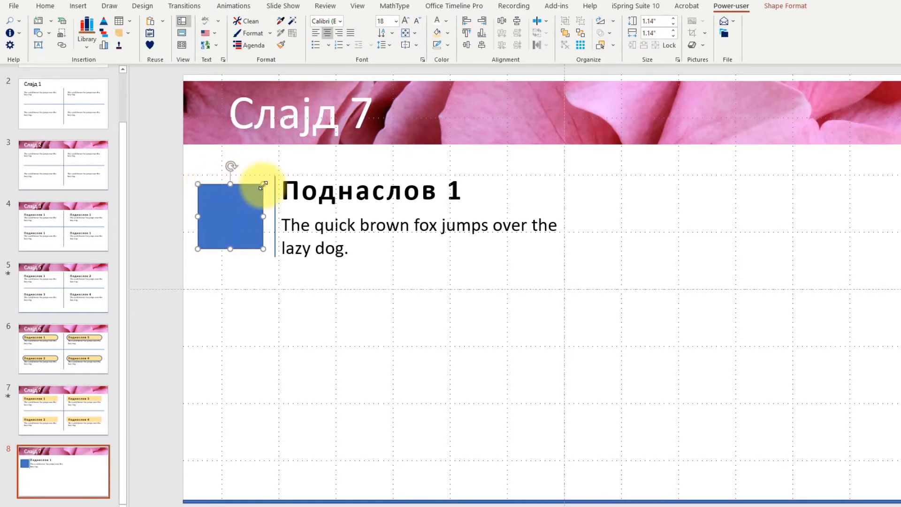
pyautogui.moveTo(264, 185); pyautogui.dragTo(265, 184)
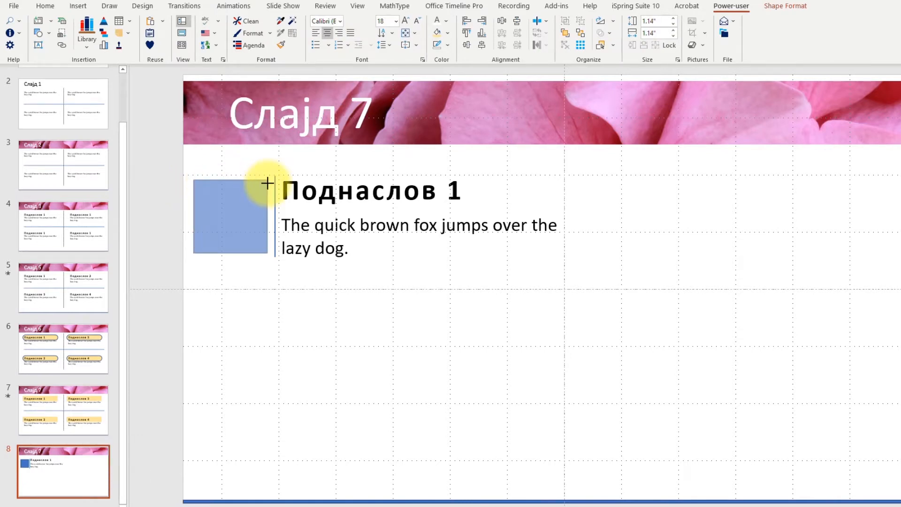
pyautogui.moveTo(274, 185); pyautogui.dragTo(275, 185)
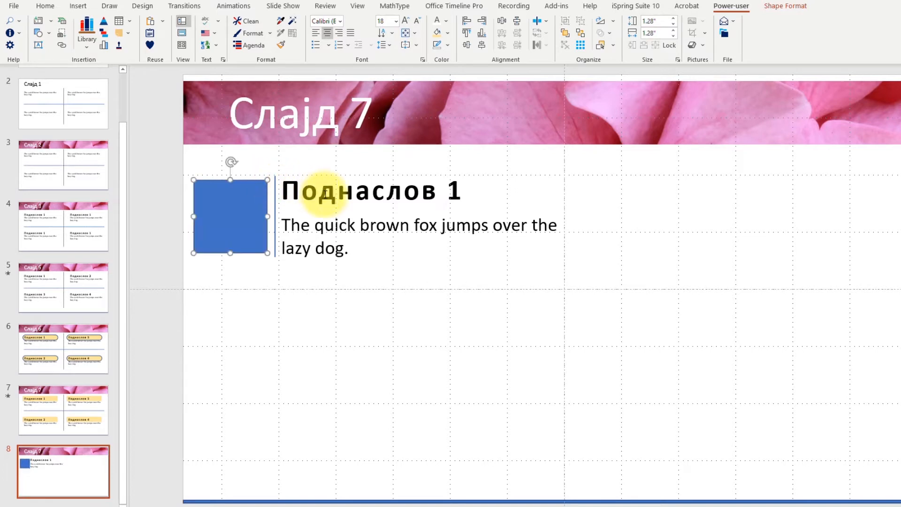
# Group the blue square with the "Поднаслов 1" heading and its paragraph, and nudge the group slightly to the right.
pyautogui.keyDown('shift'); pyautogui.click(302, 194); pyautogui.keyUp('shift')
pyautogui.keyDown('shift'); pyautogui.click(296, 237); pyautogui.keyUp('shift')
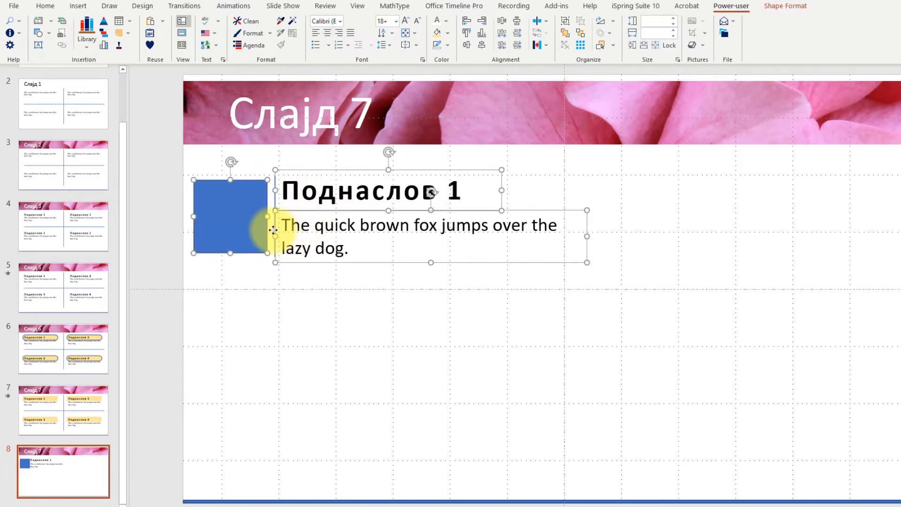
pyautogui.keyDown('shift'); pyautogui.click(274, 233); pyautogui.keyUp('shift')
pyautogui.keyDown('shift'); pyautogui.click(276, 258); pyautogui.keyUp('shift')
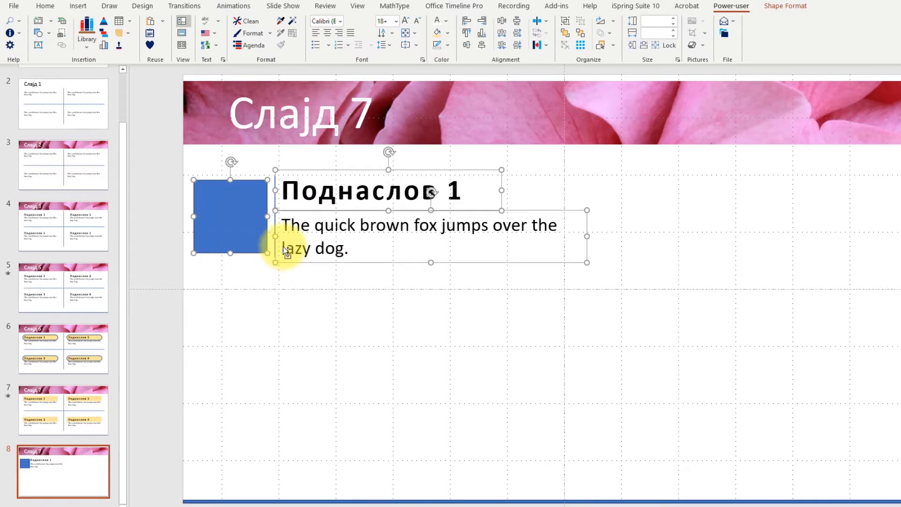
pyautogui.hotkey('ctrl', 'g')
pyautogui.hotkey('ctrl', 'Right')
pyautogui.hotkey('ctrl', 'Right')
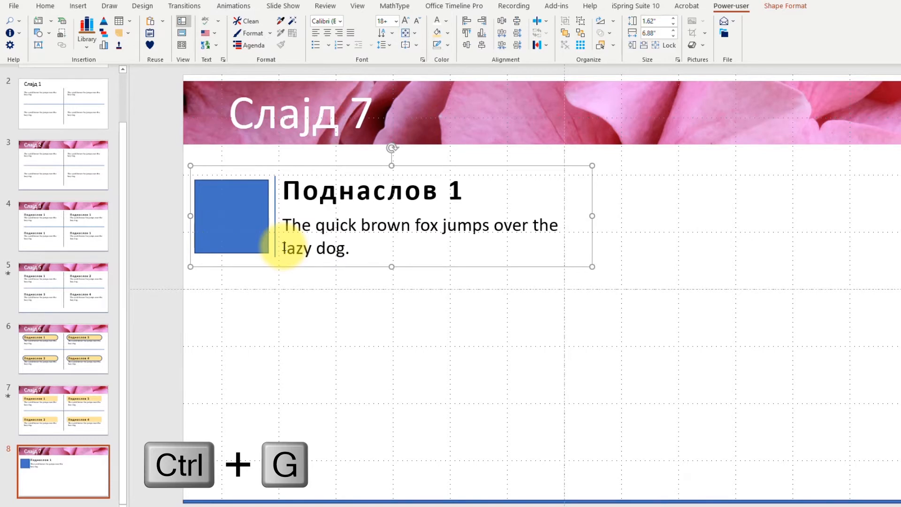
# Set the paragraph's font size to 20 and narrow its text box to about 4.59".
pyautogui.click(289, 226)
pyautogui.keyDown('shift'); pyautogui.click(345, 247); pyautogui.keyUp('shift')
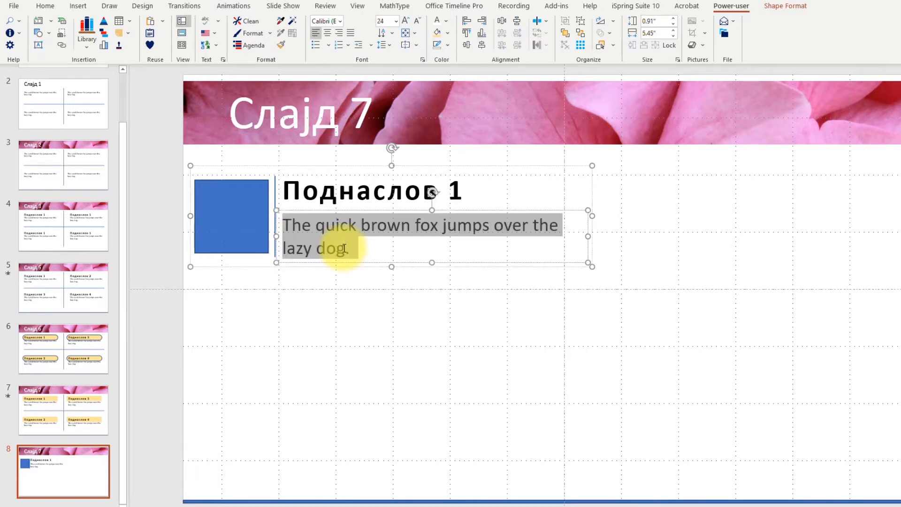
pyautogui.press('ctrl+shift+less')
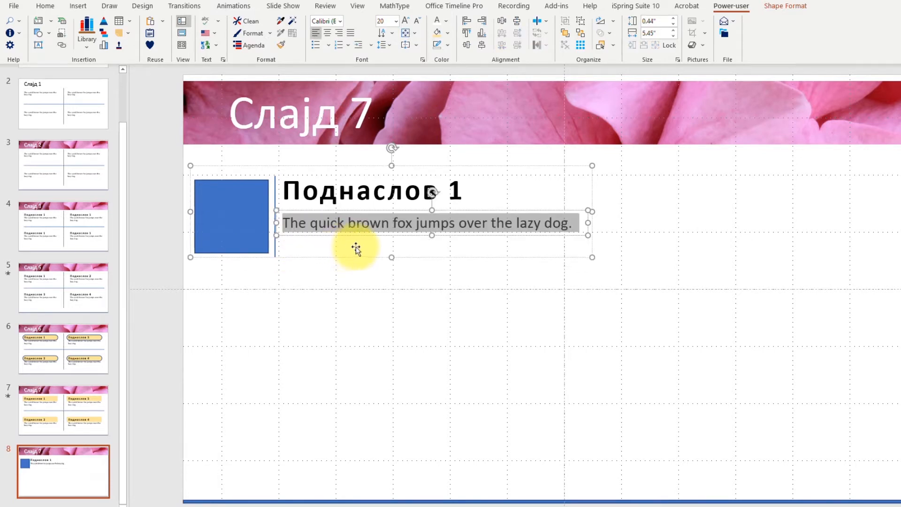
pyautogui.moveTo(587, 222); pyautogui.dragTo(534, 227)
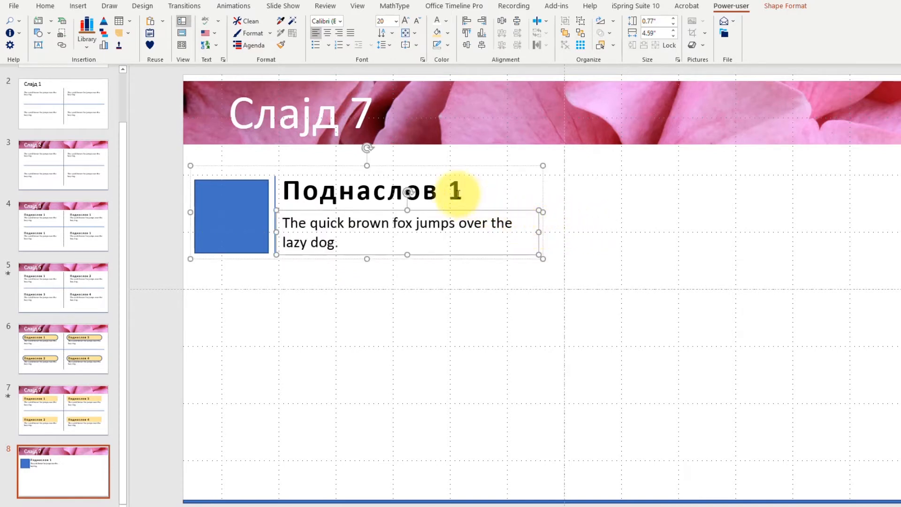
# Shift the "Поднаслов 1" heading and its grouped block slightly right, and move the blue square back clear of the vertical line.
pyautogui.click(397, 170)
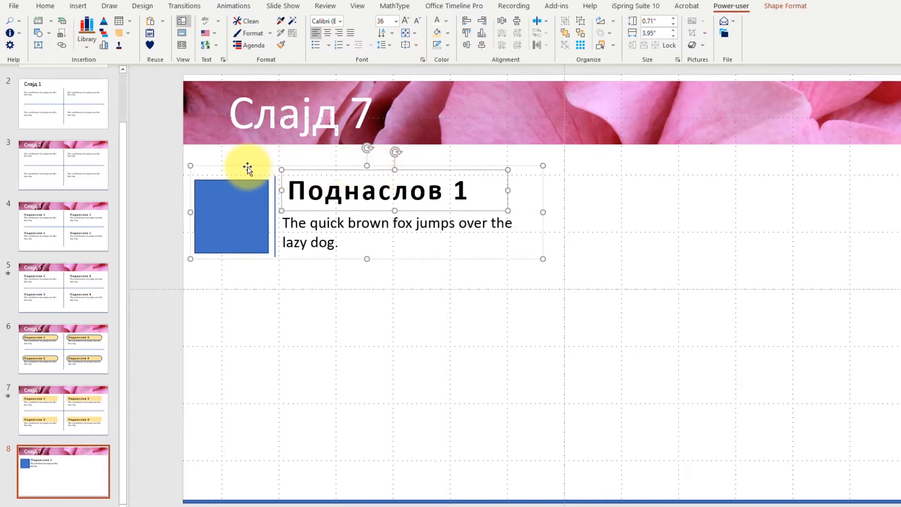
pyautogui.moveTo(247, 169); pyautogui.dragTo(252, 171)
pyautogui.click(247, 230)
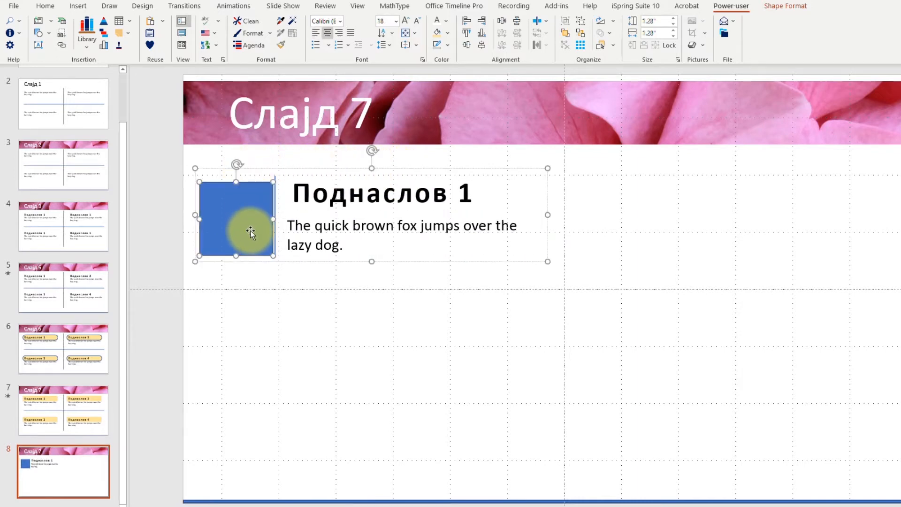
pyautogui.moveTo(250, 231); pyautogui.dragTo(244, 218)
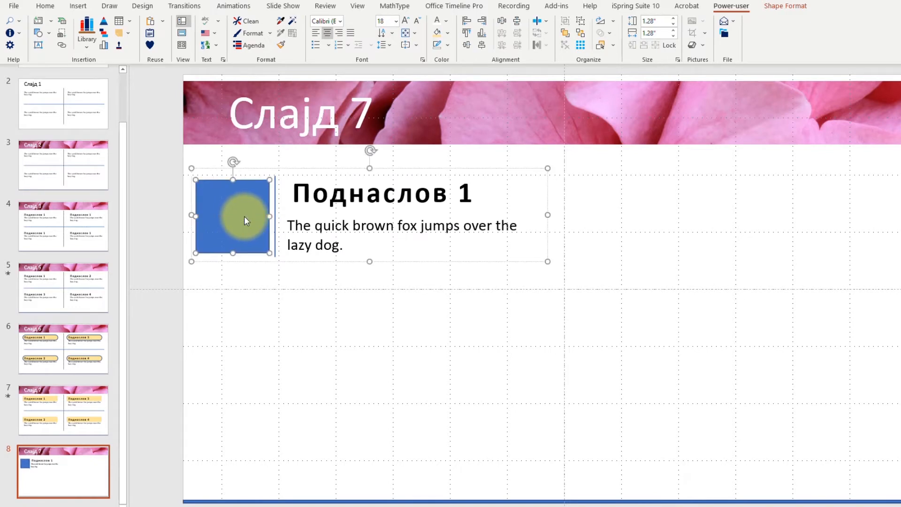
pyautogui.click(286, 278)
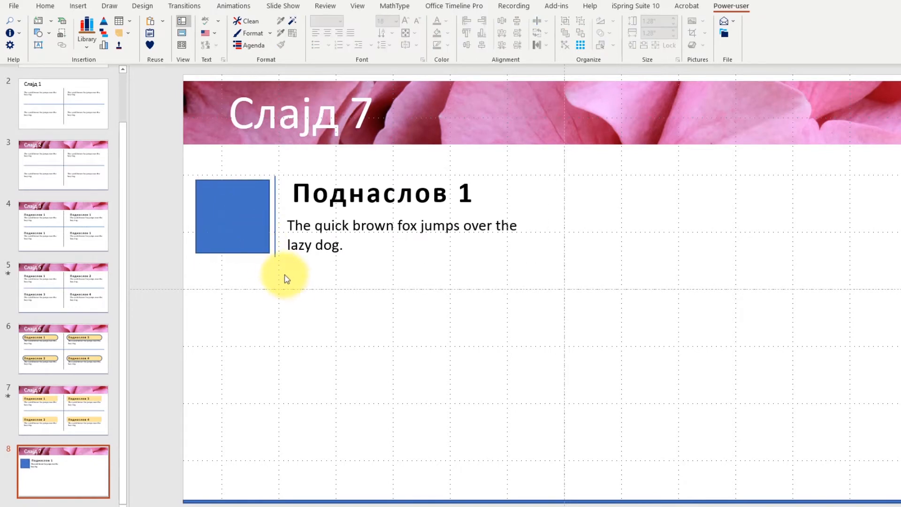
pyautogui.click(234, 214)
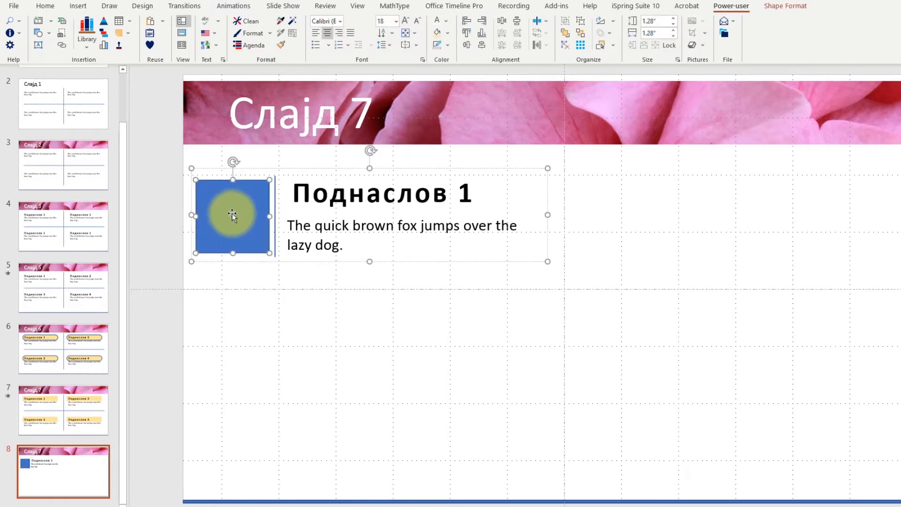
pyautogui.click(268, 291)
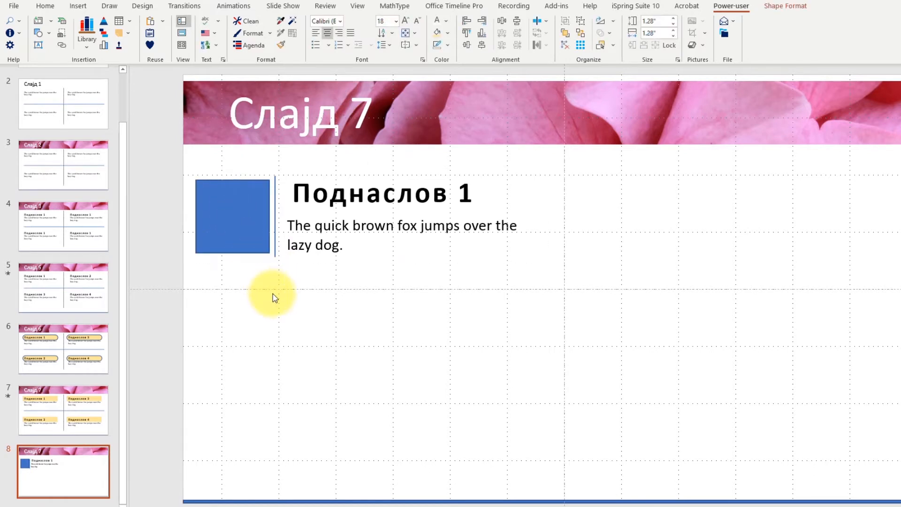
pyautogui.click(235, 219)
pyautogui.click(244, 213)
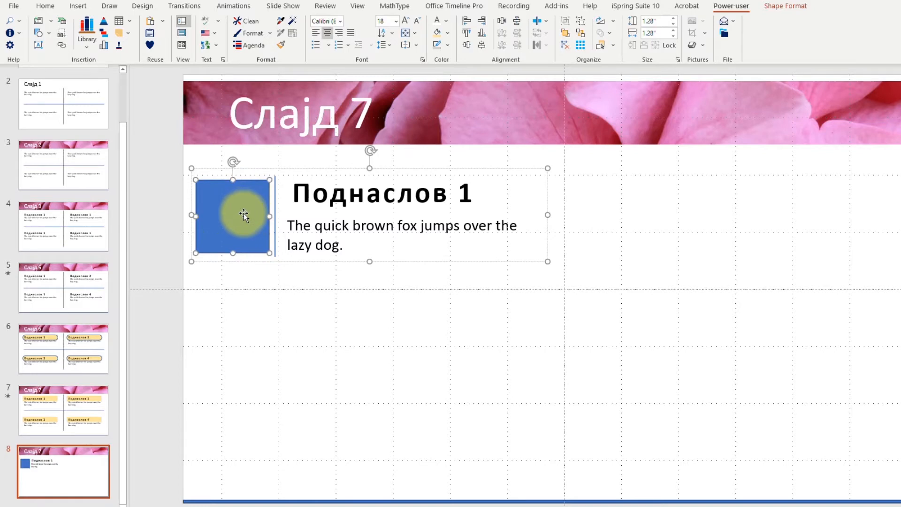
pyautogui.click(285, 327)
# Insert four Analytics icons on the slide: head with gears, hourglass, overlapping circles and pie chart.
pyautogui.click(77, 6)
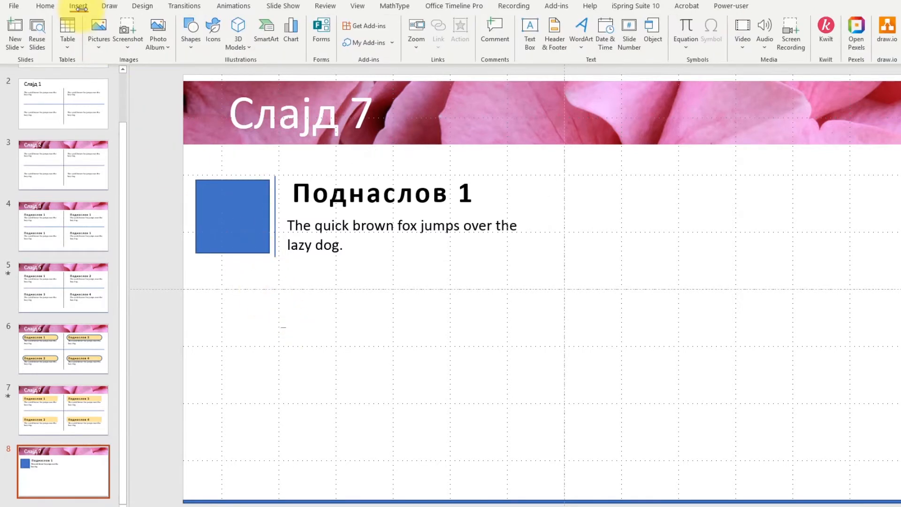
pyautogui.click(103, 52)
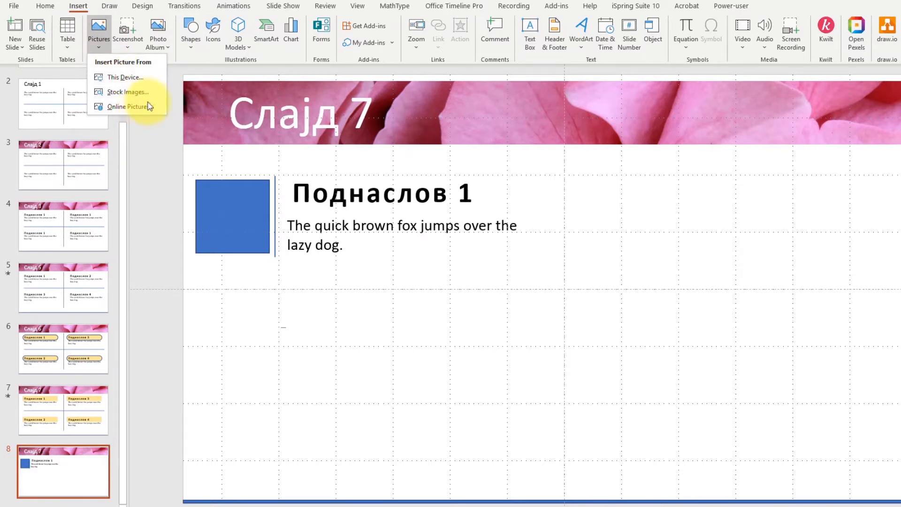
pyautogui.click(214, 29)
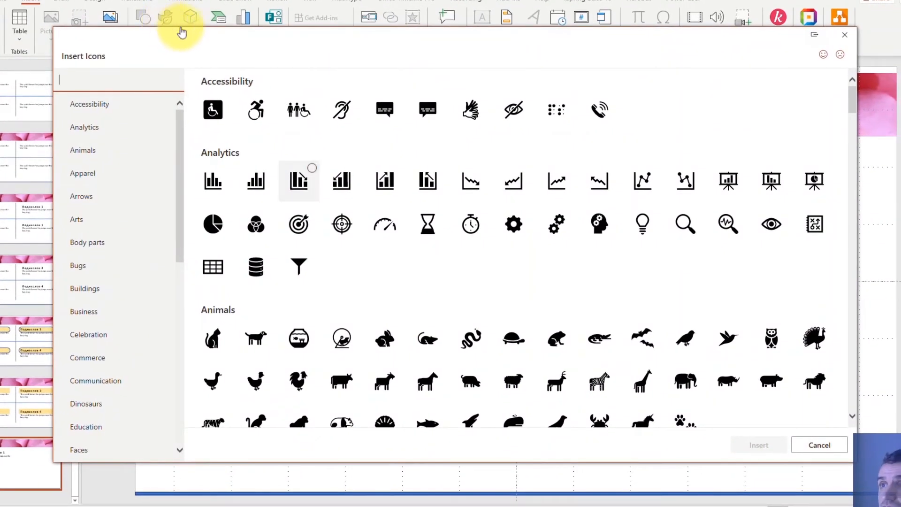
pyautogui.click(599, 222)
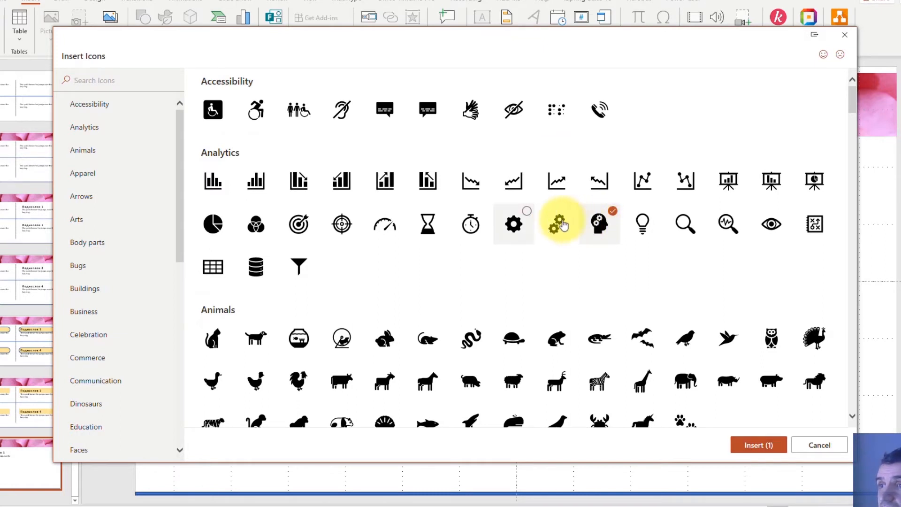
pyautogui.click(428, 221)
pyautogui.click(255, 224)
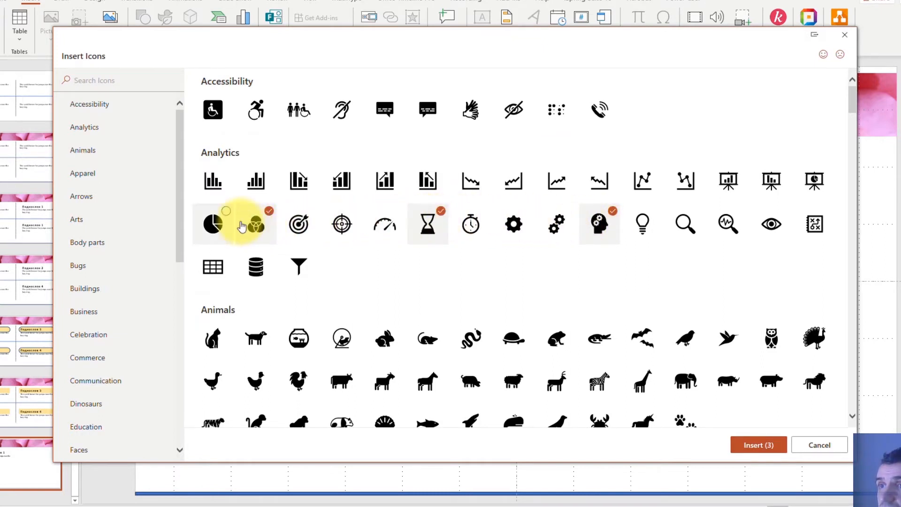
pyautogui.click(214, 223)
pyautogui.click(749, 444)
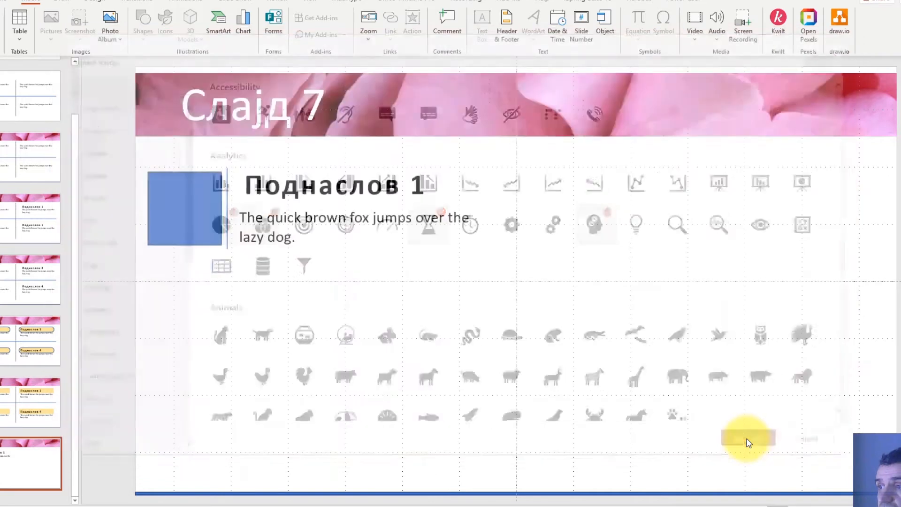
# Spread the inserted icons over the empty right half of the slide and place the head-with-gears icon on the blue square.
pyautogui.moveTo(539, 306); pyautogui.dragTo(677, 347)
pyautogui.click(748, 322)
pyautogui.moveTo(734, 256); pyautogui.dragTo(782, 202)
pyautogui.moveTo(724, 235); pyautogui.dragTo(185, 212)
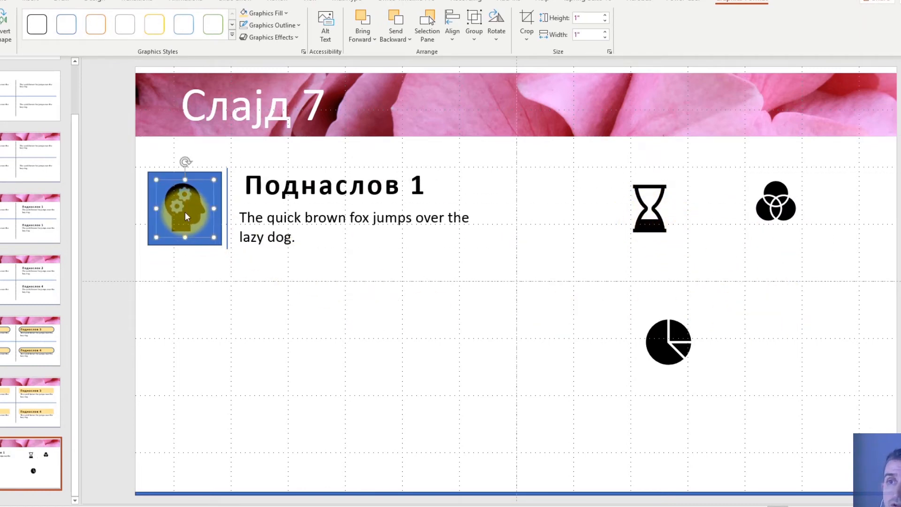
pyautogui.click(151, 197)
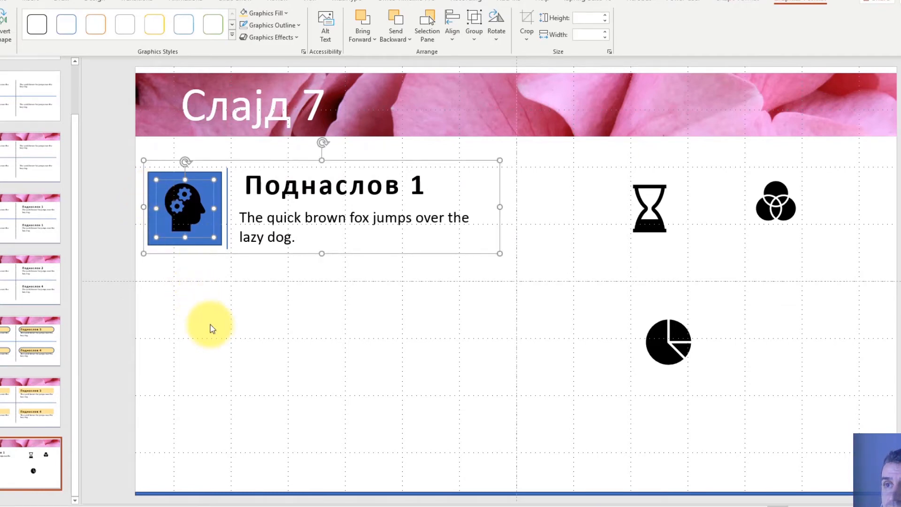
pyautogui.click(181, 225)
pyautogui.click(176, 237)
pyautogui.click(170, 244)
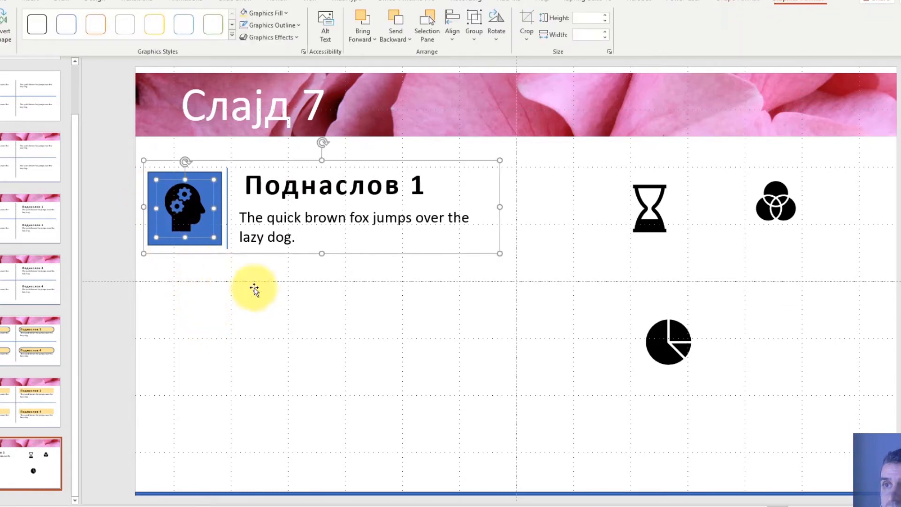
pyautogui.click(338, 331)
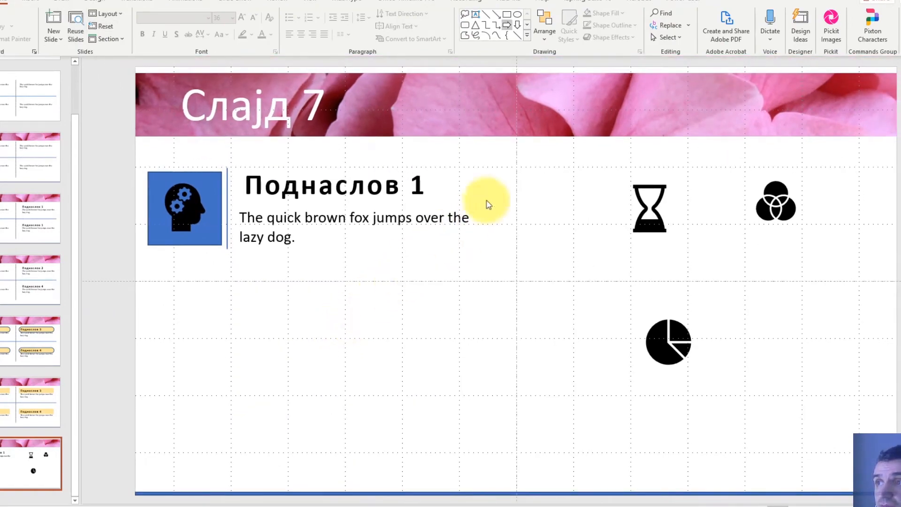
# Show the Selection pane and ungroup the blue square, "Поднаслов 1" heading and paragraph.
pyautogui.click(679, 38)
pyautogui.click(688, 81)
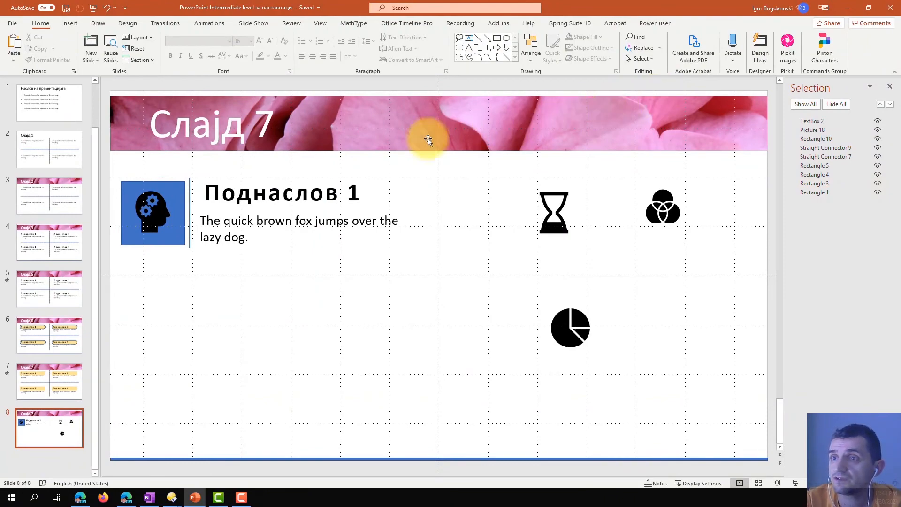
pyautogui.click(128, 196)
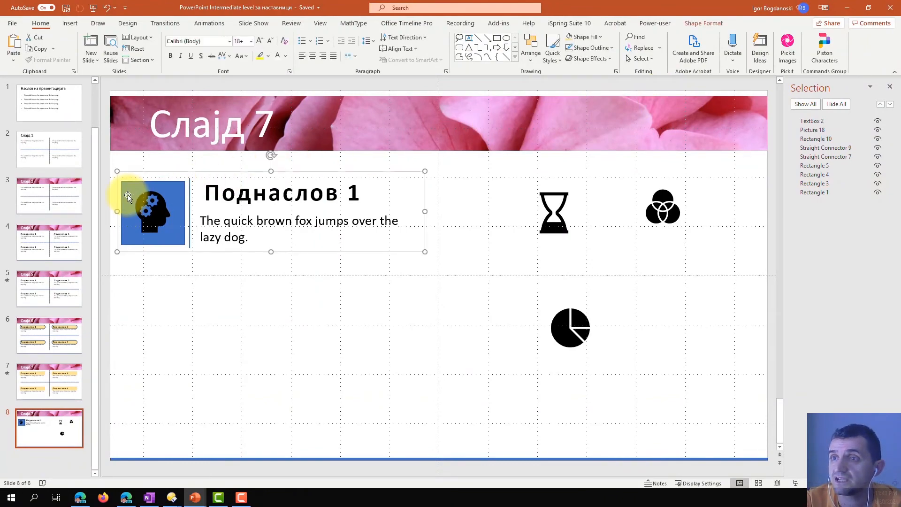
pyautogui.rightClick(404, 172)
pyautogui.moveTo(432, 235)
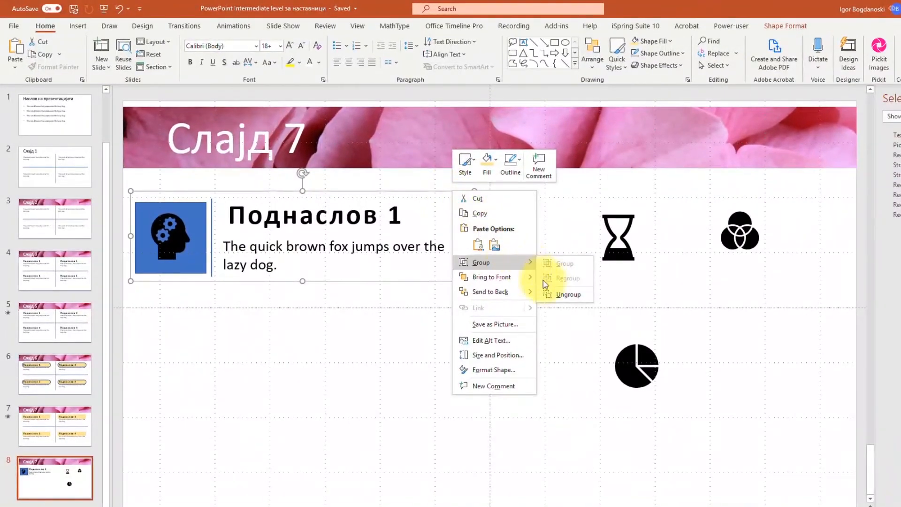
pyautogui.click(559, 295)
pyautogui.click(281, 336)
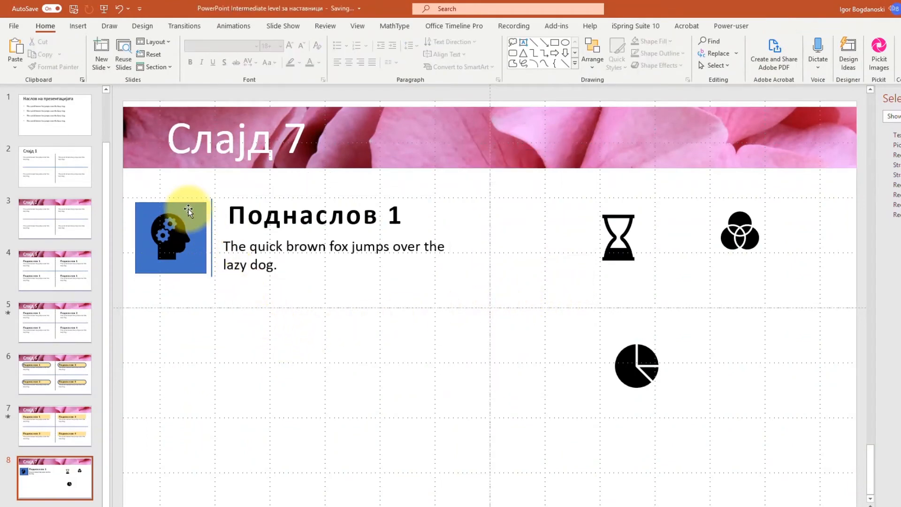
# Align the head-with-gears icon to the center of the blue square.
pyautogui.click(176, 227)
pyautogui.click(170, 240)
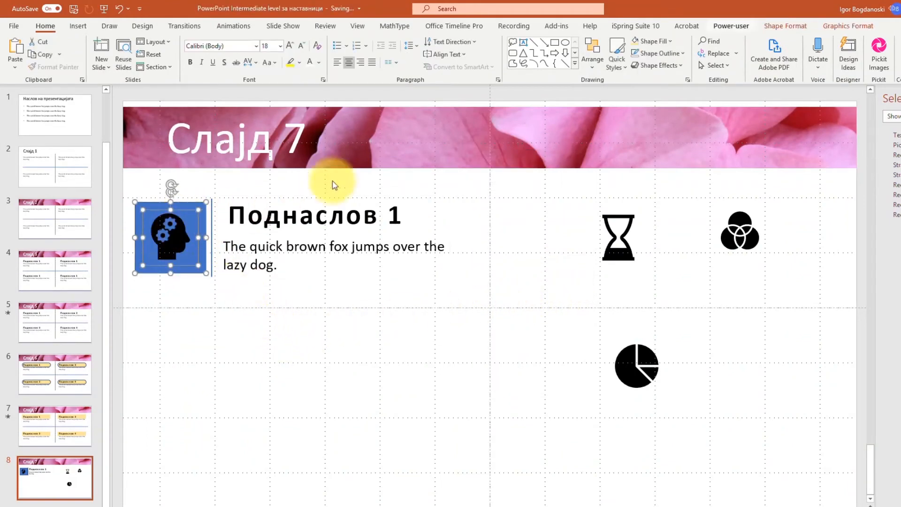
pyautogui.click(783, 26)
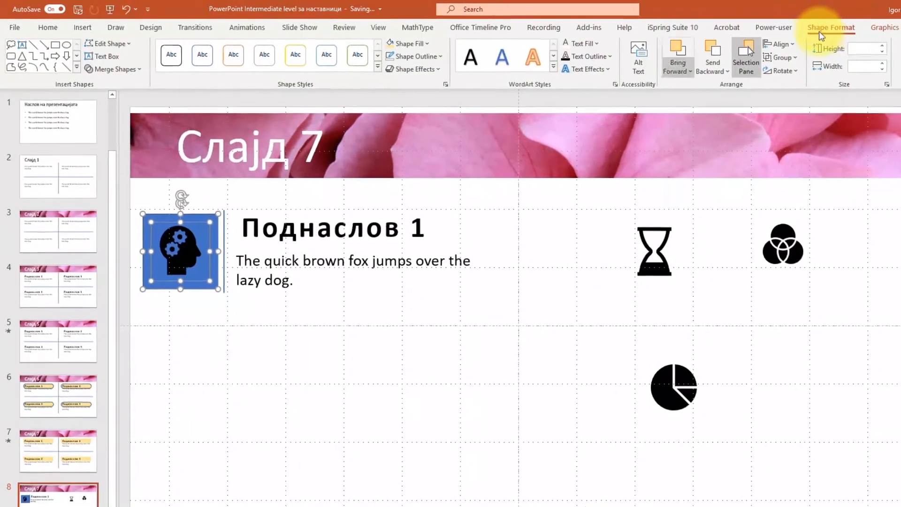
pyautogui.click(752, 42)
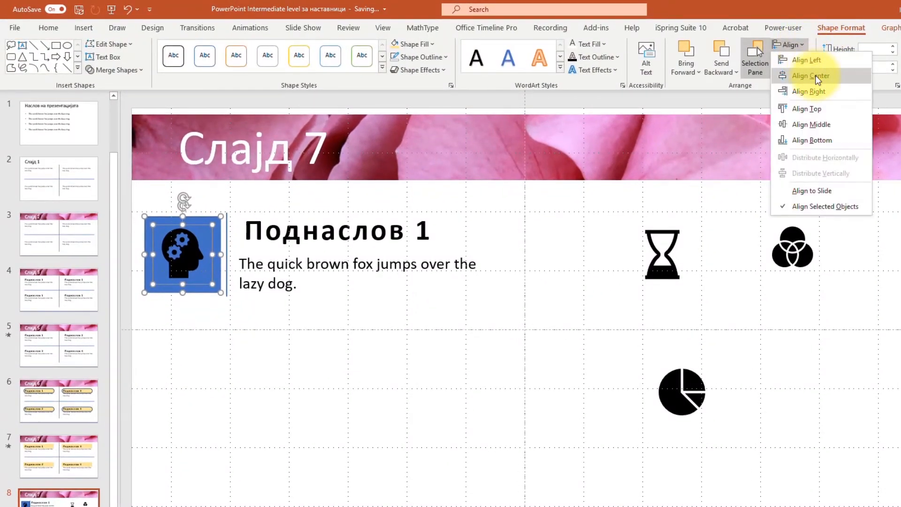
pyautogui.click(807, 60)
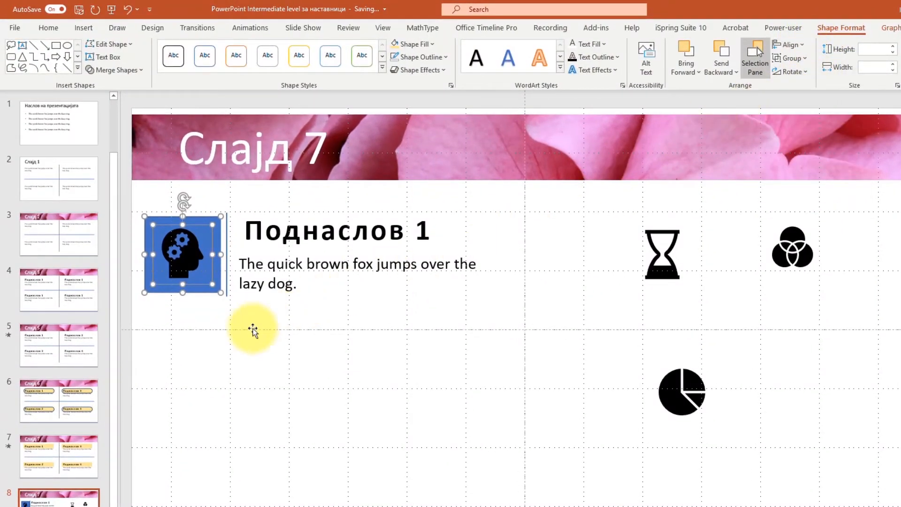
# Remove the outline from the blue square behind the head-with-gears icon.
pyautogui.click(234, 336)
pyautogui.click(211, 234)
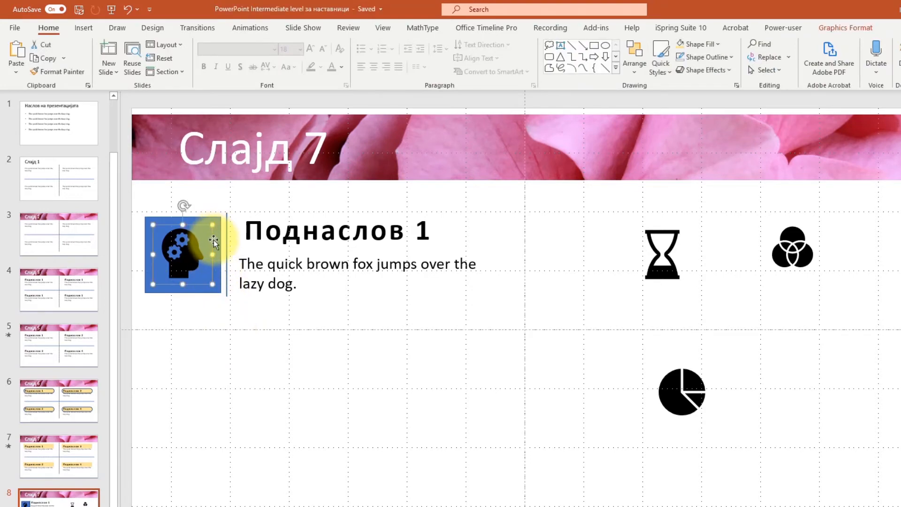
pyautogui.click(218, 251)
pyautogui.scroll(5, 218, 251)
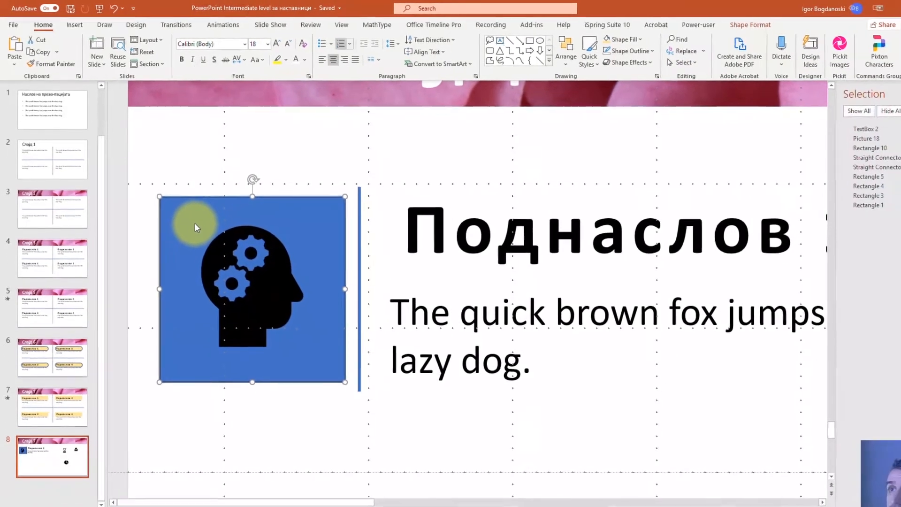
pyautogui.click(741, 24)
pyautogui.click(396, 50)
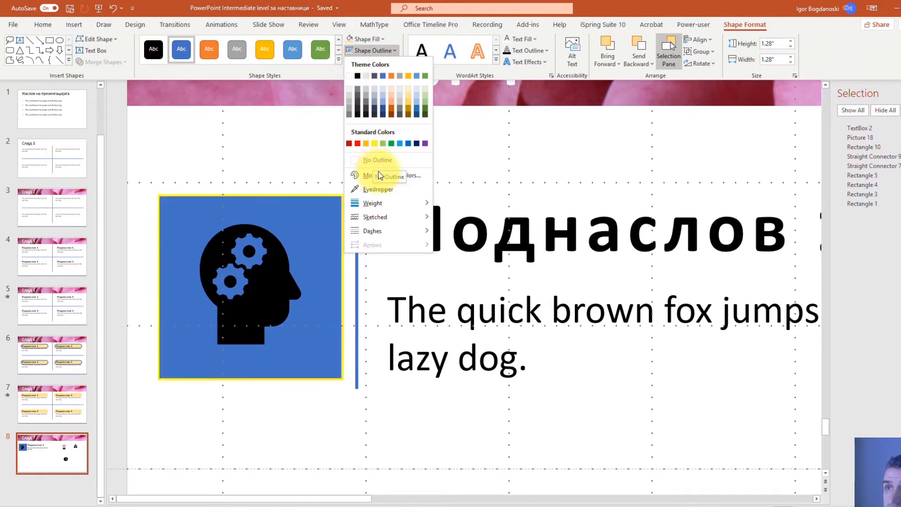
pyautogui.click(359, 160)
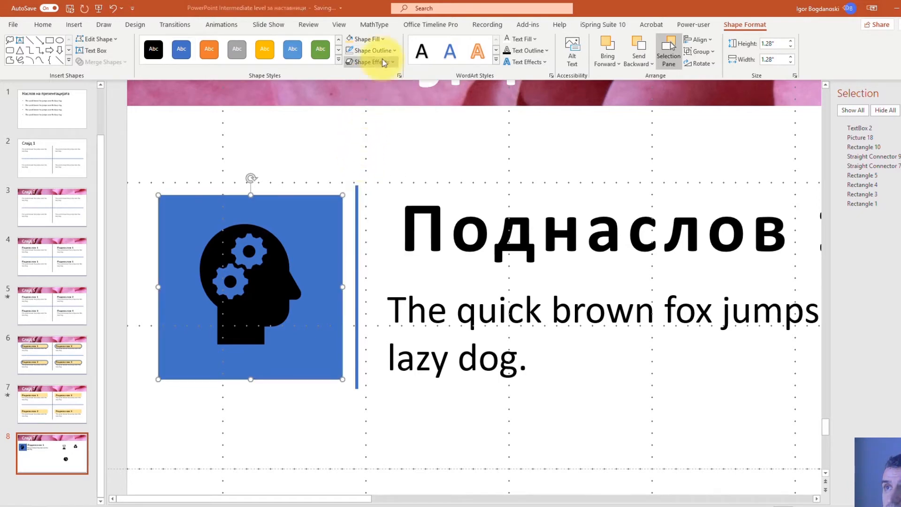
# Fill the square behind the head-with-gears icon with a light grey shade of White, Background 1.
pyautogui.click(384, 38)
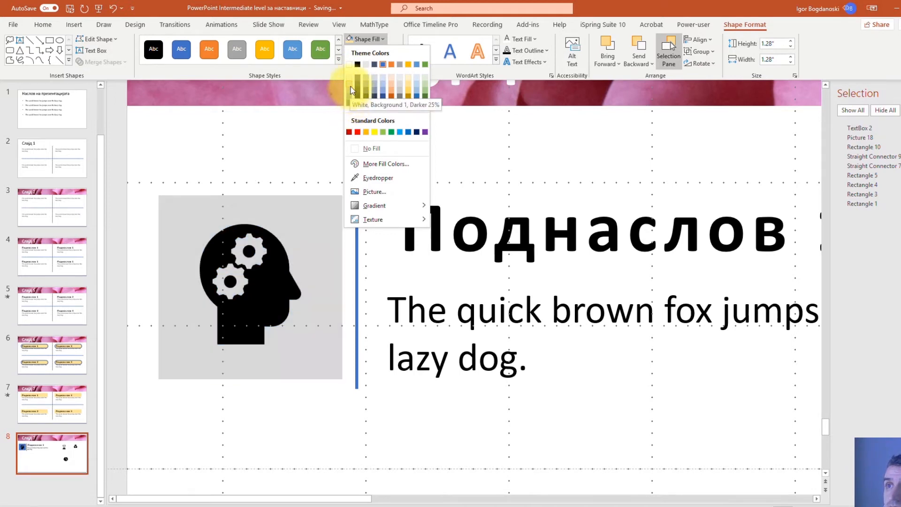
pyautogui.click(350, 87)
pyautogui.click(187, 174)
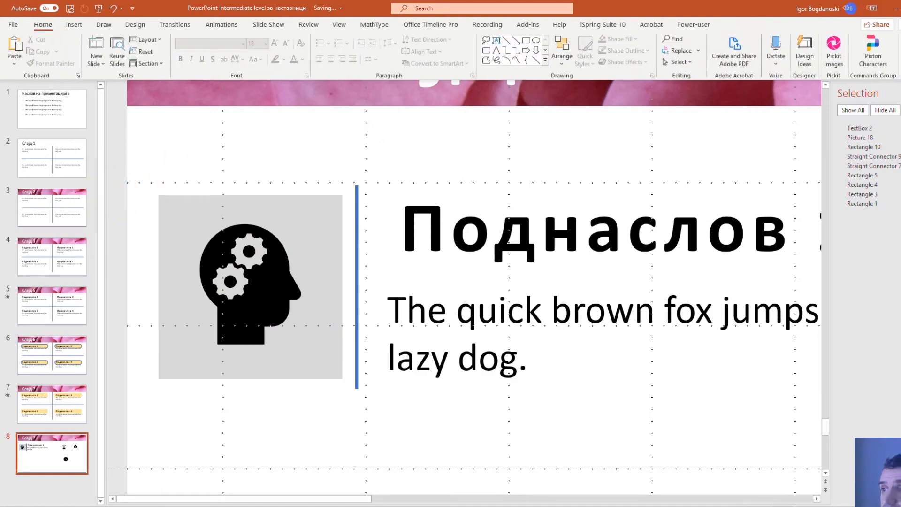
# Draw a wide rectangle covering the icon square, vertical line, "Поднаслов 1" heading and paragraph.
pyautogui.click(697, 450)
pyautogui.scroll(-5, 697, 449)
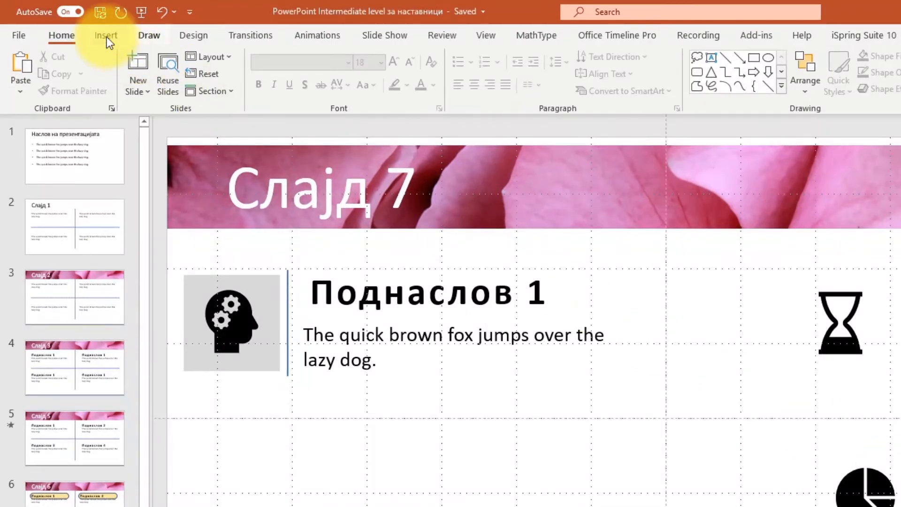
pyautogui.click(106, 36)
pyautogui.click(130, 94)
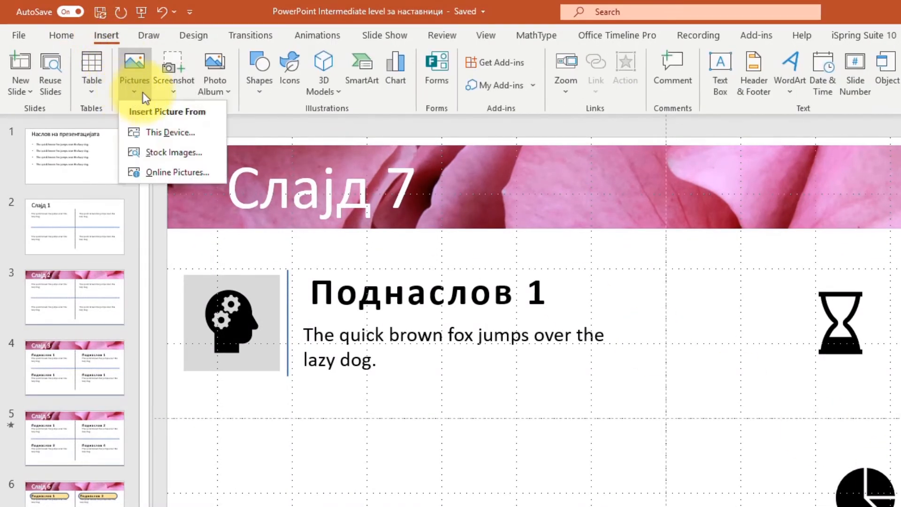
pyautogui.click(252, 91)
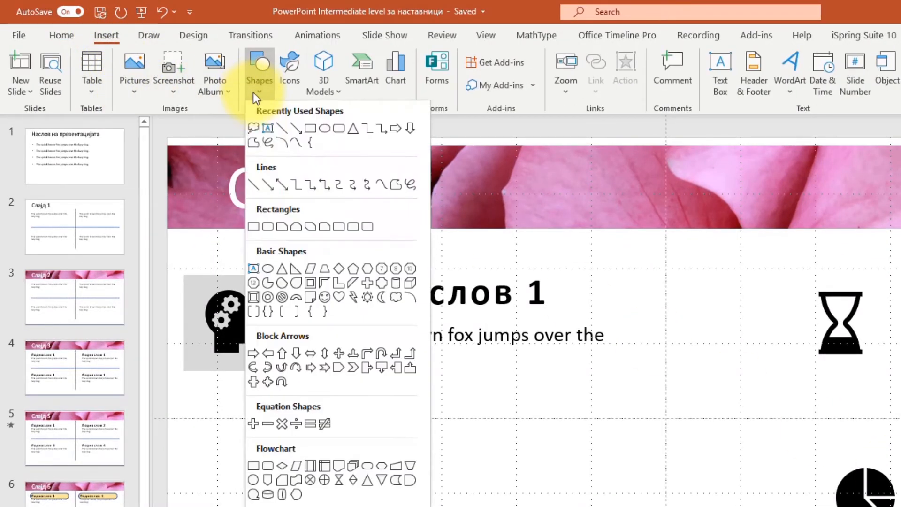
pyautogui.click(253, 227)
pyautogui.moveTo(172, 266)
pyautogui.mouseDown()
pyautogui.moveTo(364, 368)
pyautogui.moveTo(565, 398)
pyautogui.moveTo(621, 398)
pyautogui.moveTo(650, 381)
pyautogui.moveTo(595, 373)
pyautogui.mouseUp()
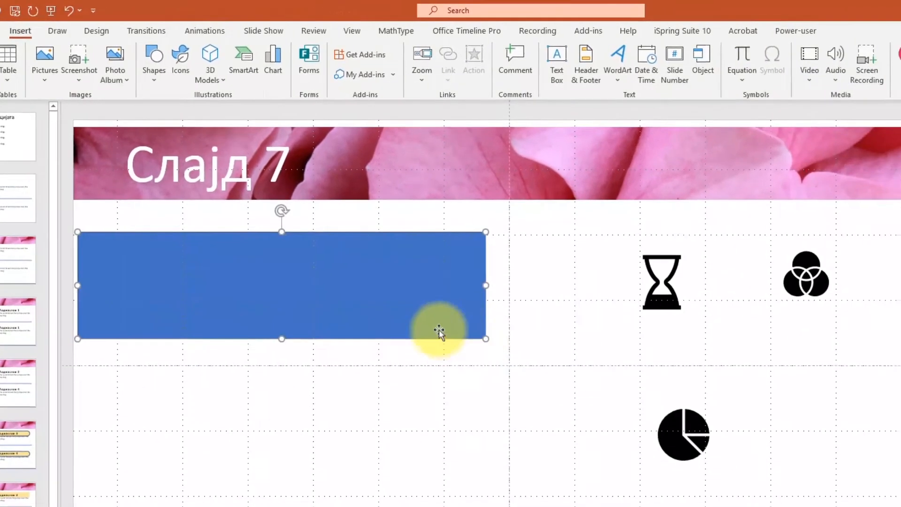